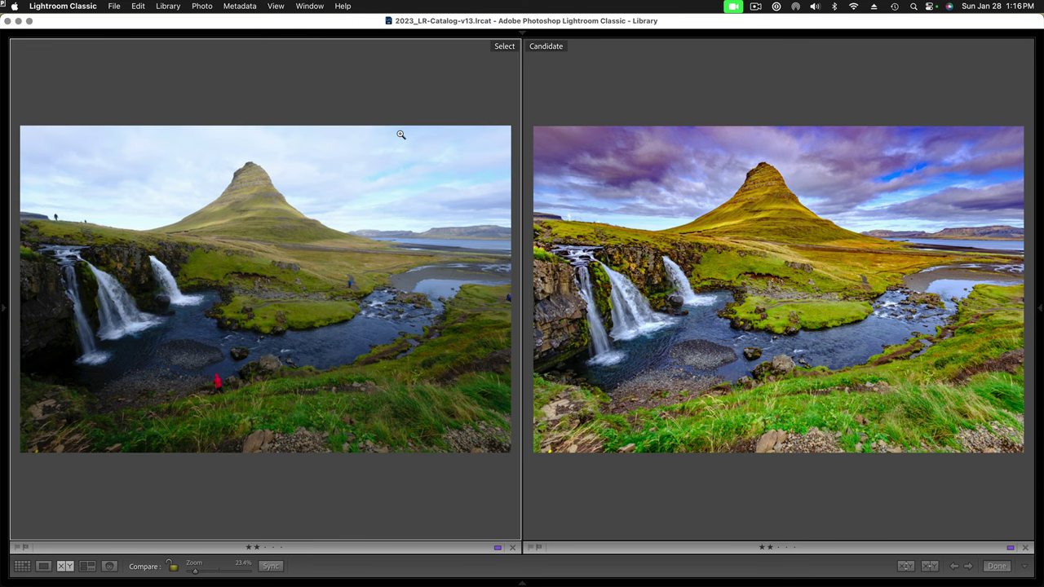
# In the grid, select bracketed waterfall exposures 1 through 3: dark, normal and bright.
pyautogui.press('g')
pyautogui.scroll(5, 310, 187)
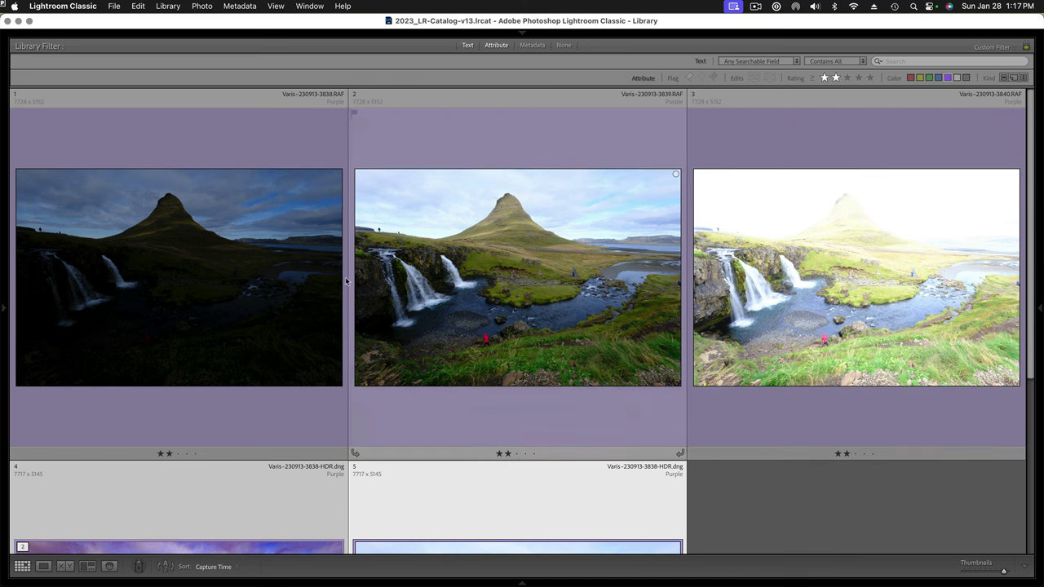
pyautogui.click(282, 282)
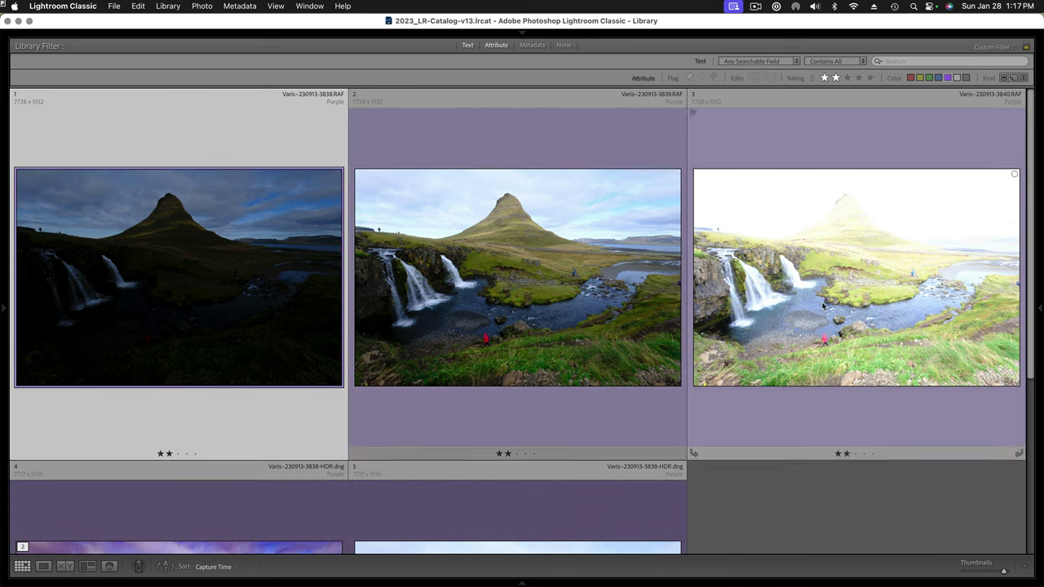
pyautogui.keyDown('shift'); pyautogui.click(832, 304); pyautogui.keyUp('shift')
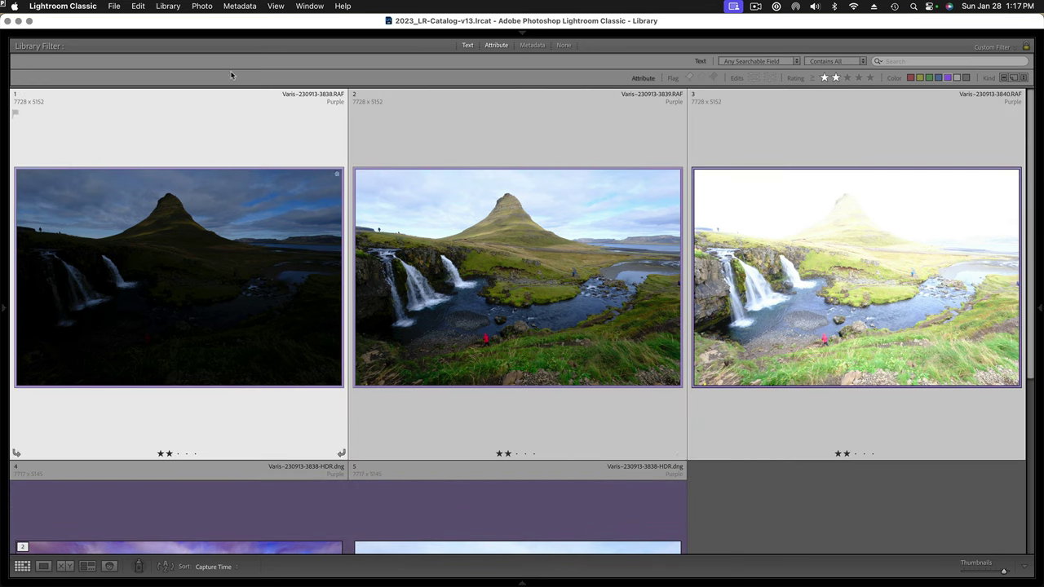
# Merge the three selected exposures to HDR via Photo > Photo Merge > HDR.
pyautogui.click(201, 6)
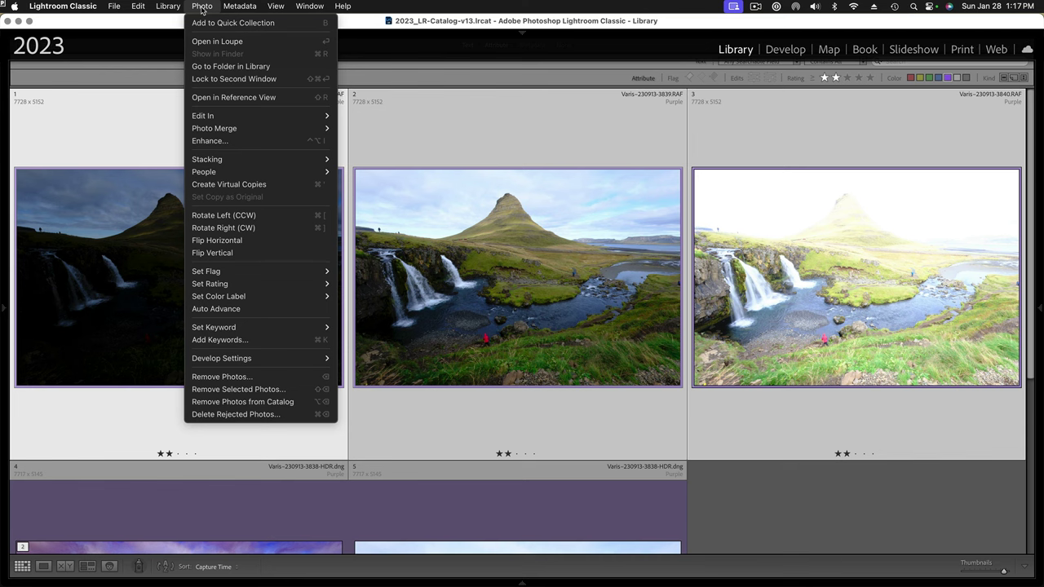
pyautogui.moveTo(244, 128)
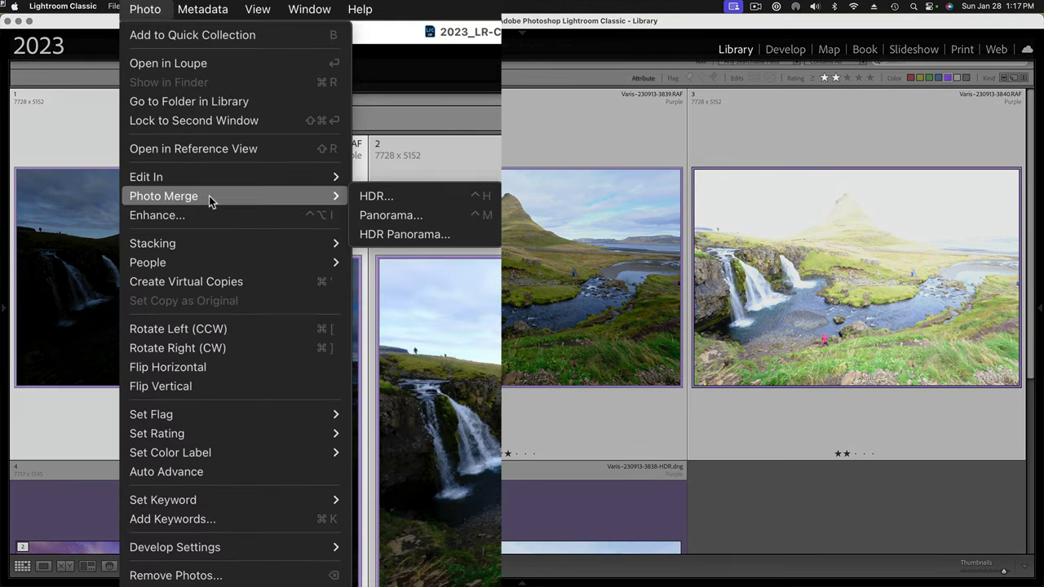
pyautogui.click(379, 198)
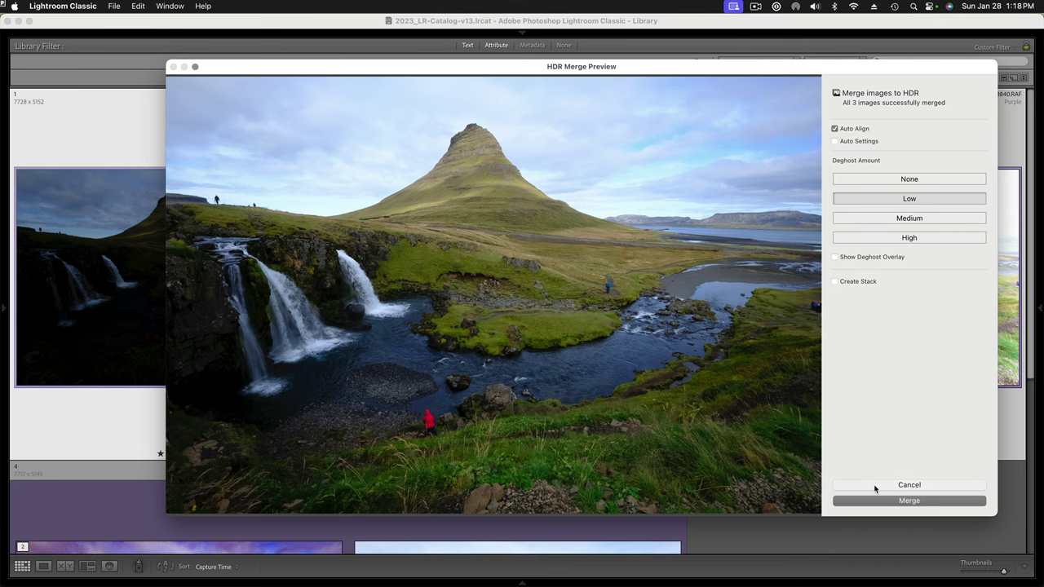
# Open the second merged HDR DNG in Develop and set Highlights −100, Shadows +100.
pyautogui.click(874, 488)
pyautogui.scroll(-5, 635, 375)
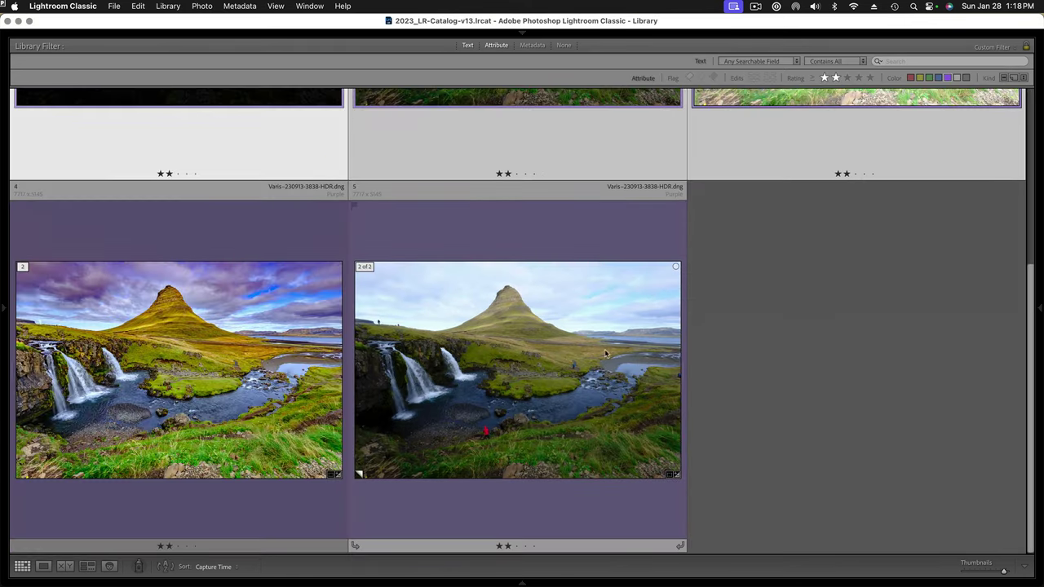
pyautogui.click(538, 386)
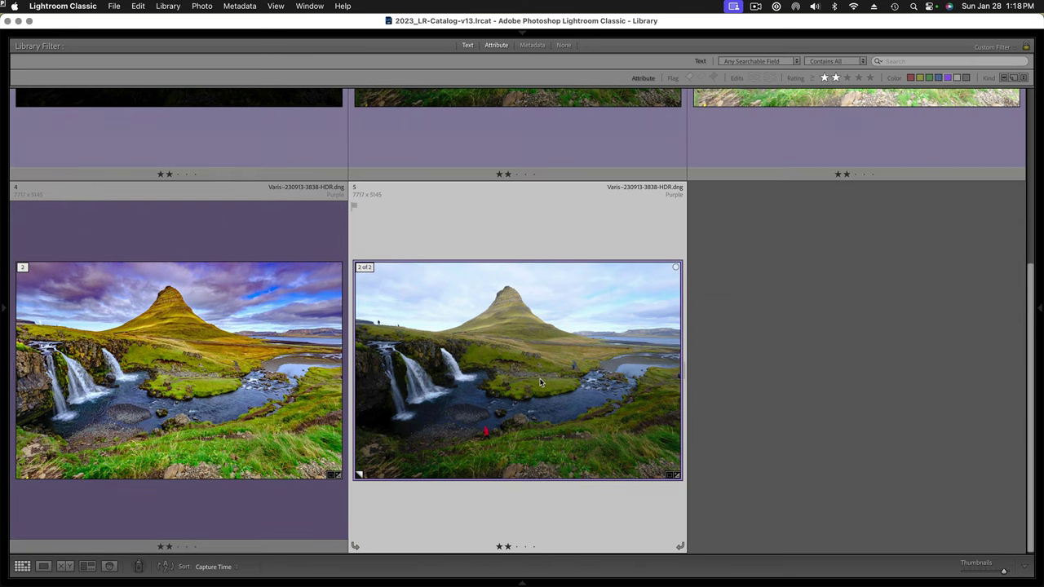
pyautogui.doubleClick(538, 382)
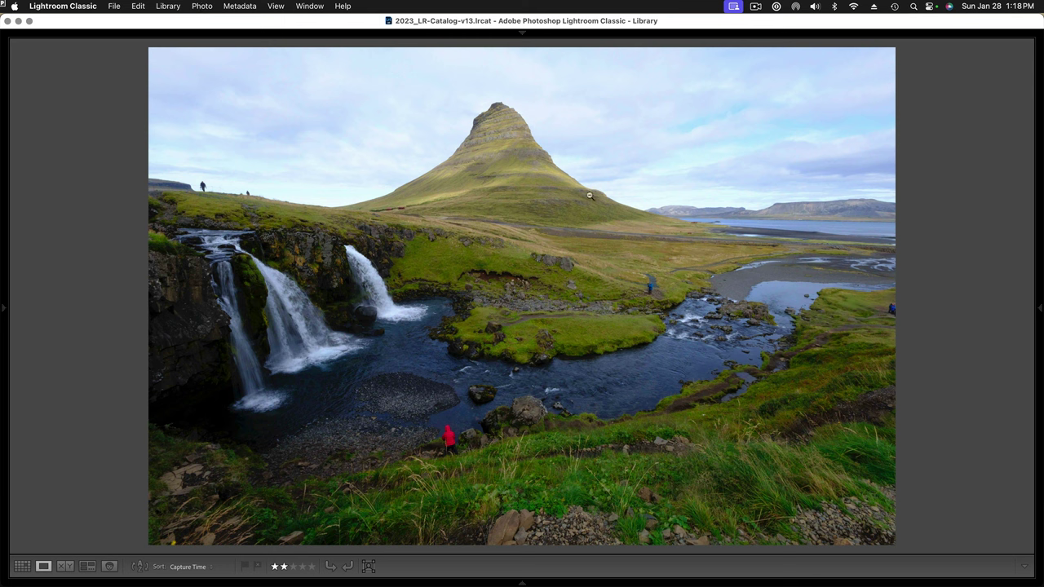
pyautogui.moveTo(784, 32)
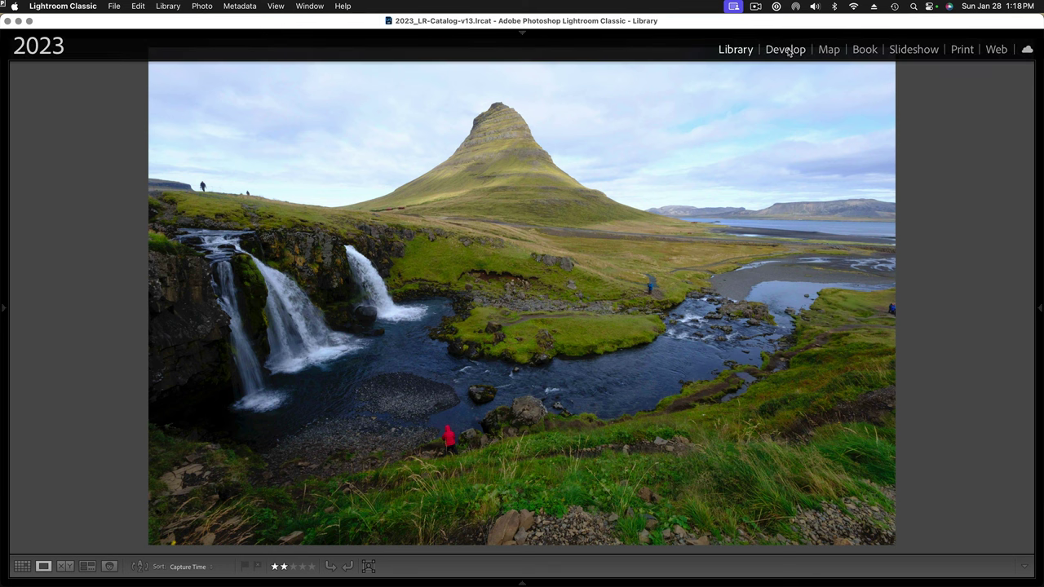
pyautogui.click(786, 50)
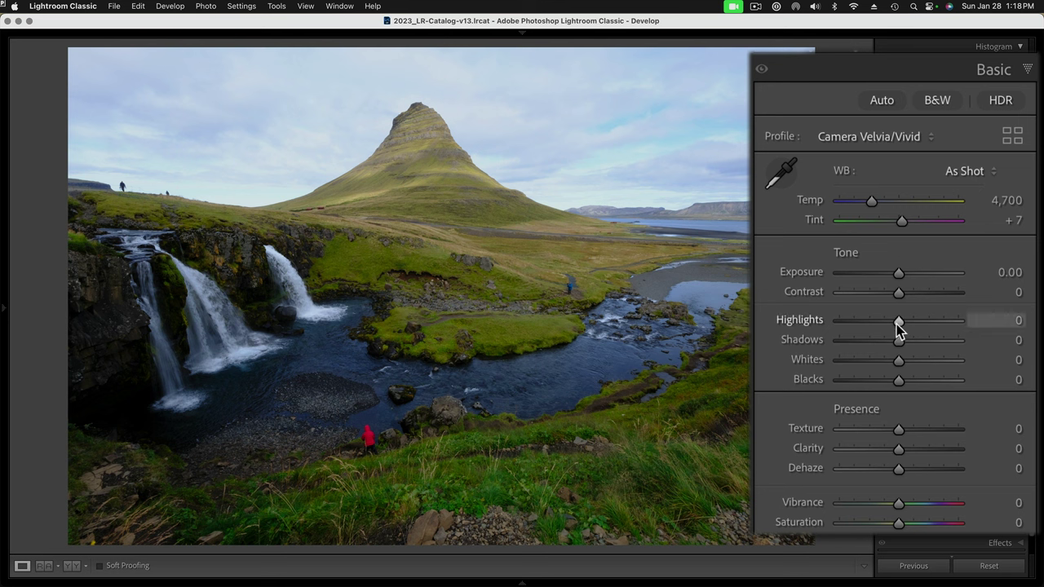
pyautogui.moveTo(898, 322); pyautogui.dragTo(788, 335)
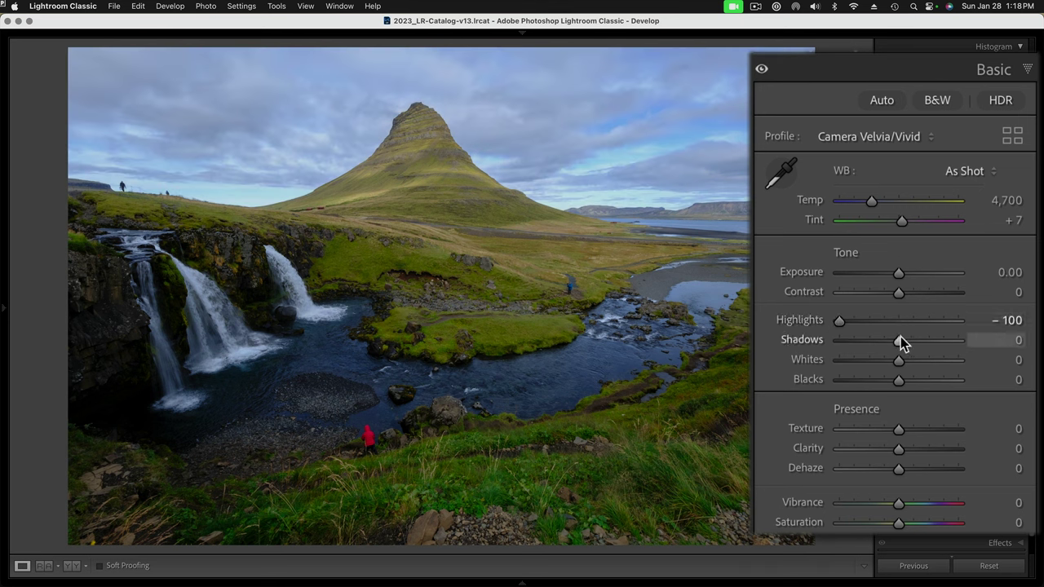
pyautogui.moveTo(897, 341); pyautogui.dragTo(1003, 347)
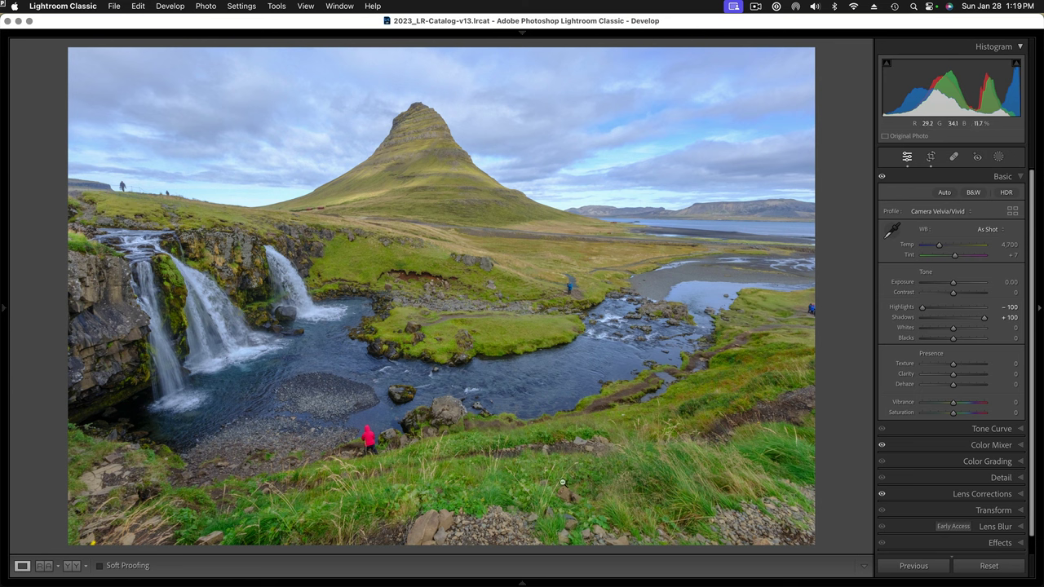
# With Spot Removal at 100% zoom, heal out the left and right hikers on the ridge.
pyautogui.click(954, 157)
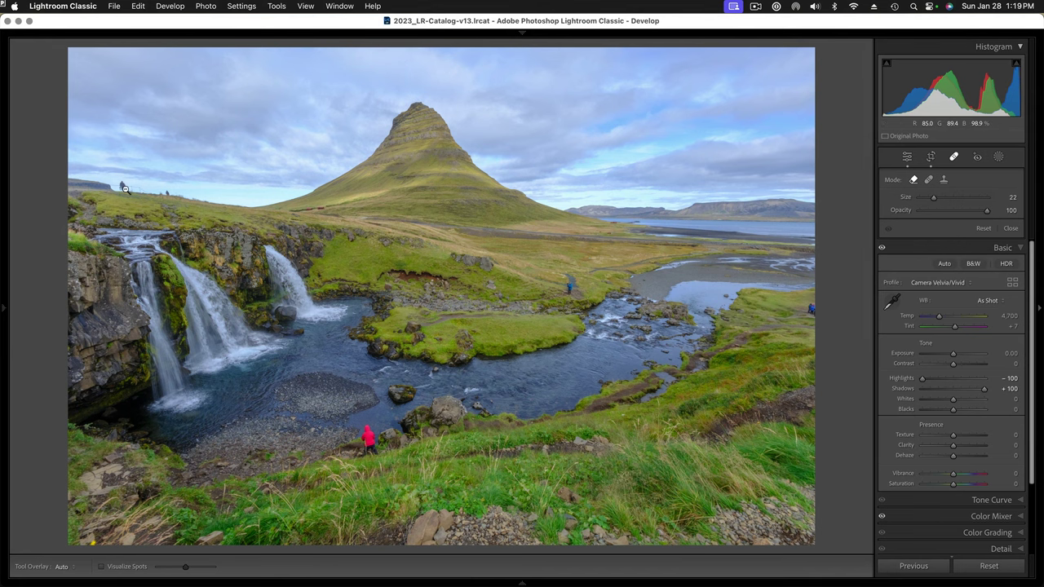
pyautogui.press('alt')
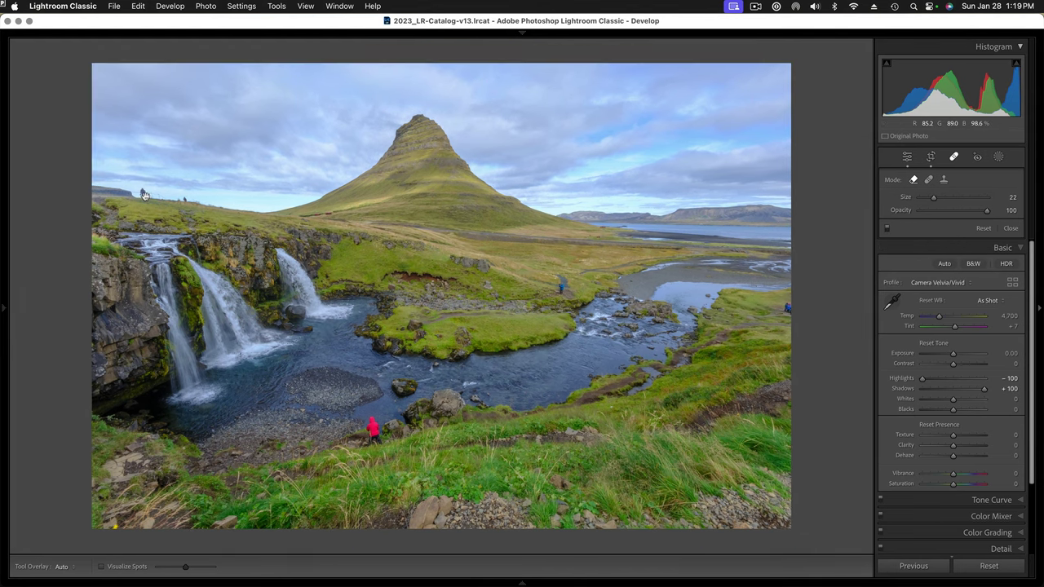
pyautogui.click(4, 308)
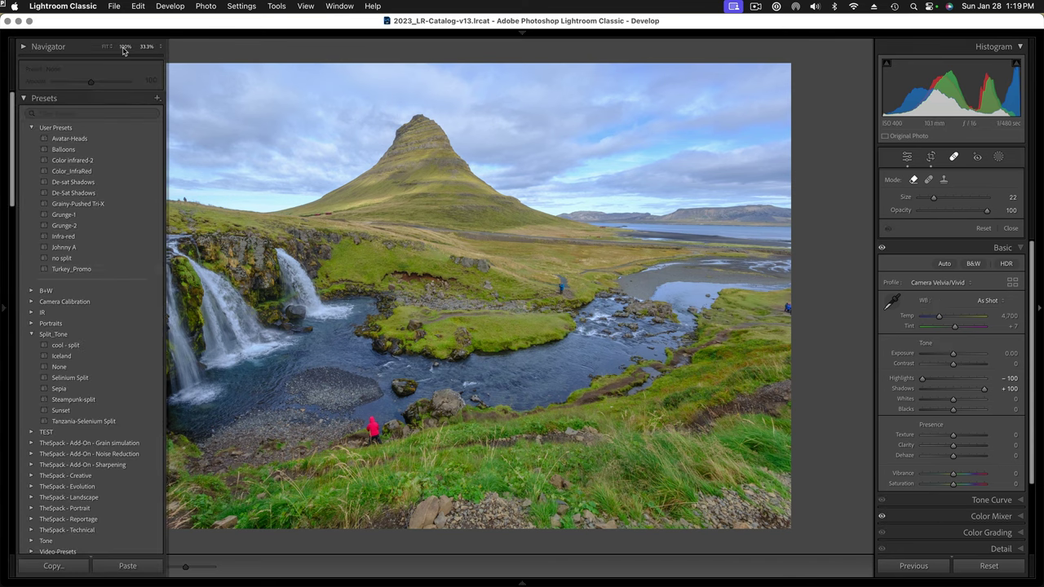
pyautogui.press('z')
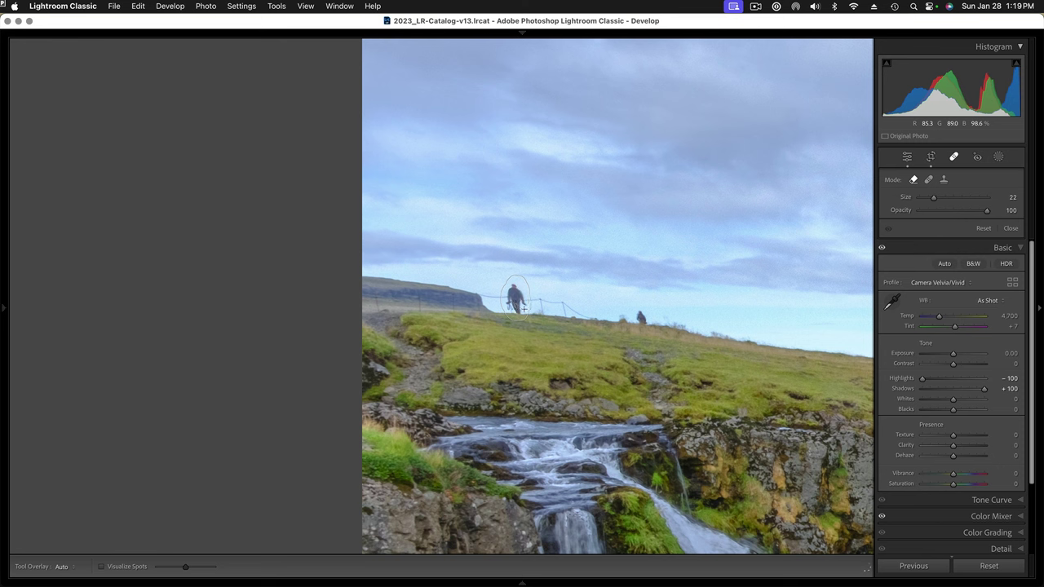
pyautogui.click(515, 299)
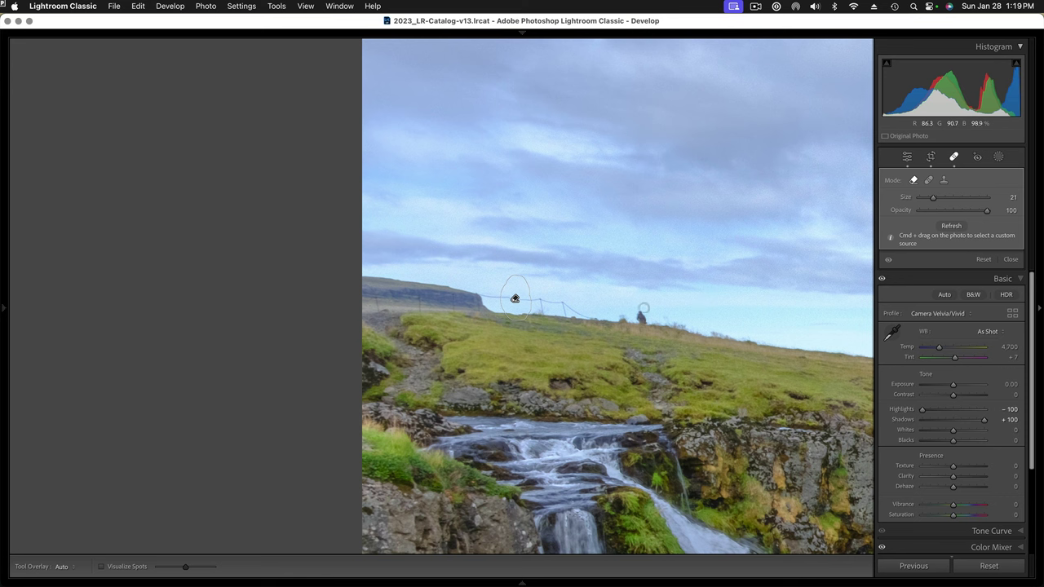
pyautogui.scroll(-1, 639, 313)
pyautogui.click(641, 317)
# Heal out the hiker beside the river and the hikers on the right bank.
pyautogui.moveTo(692, 403); pyautogui.dragTo(520, 391)
pyautogui.hscroll(5, 708, 382)
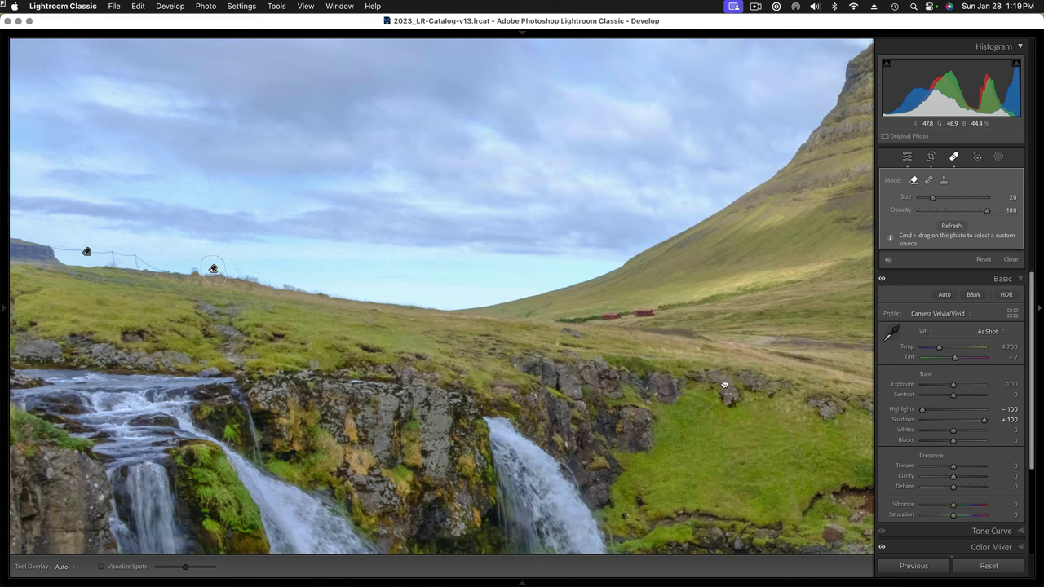
pyautogui.hscroll(5, 725, 385)
pyautogui.scroll(-5, 604, 313)
pyautogui.hscroll(6, 620, 327)
pyautogui.scroll(3, 628, 343)
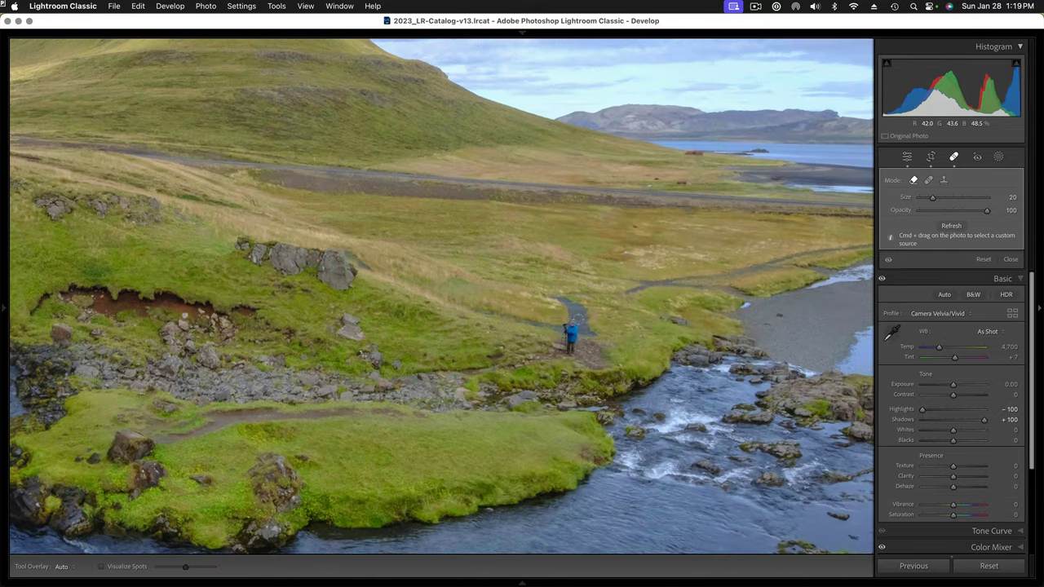
pyautogui.moveTo(560, 332)
pyautogui.mouseDown()
pyautogui.moveTo(559, 349)
pyautogui.moveTo(575, 324)
pyautogui.moveTo(571, 343)
pyautogui.mouseUp()
pyautogui.click(821, 288)
pyautogui.moveTo(468, 256); pyautogui.dragTo(432, 210)
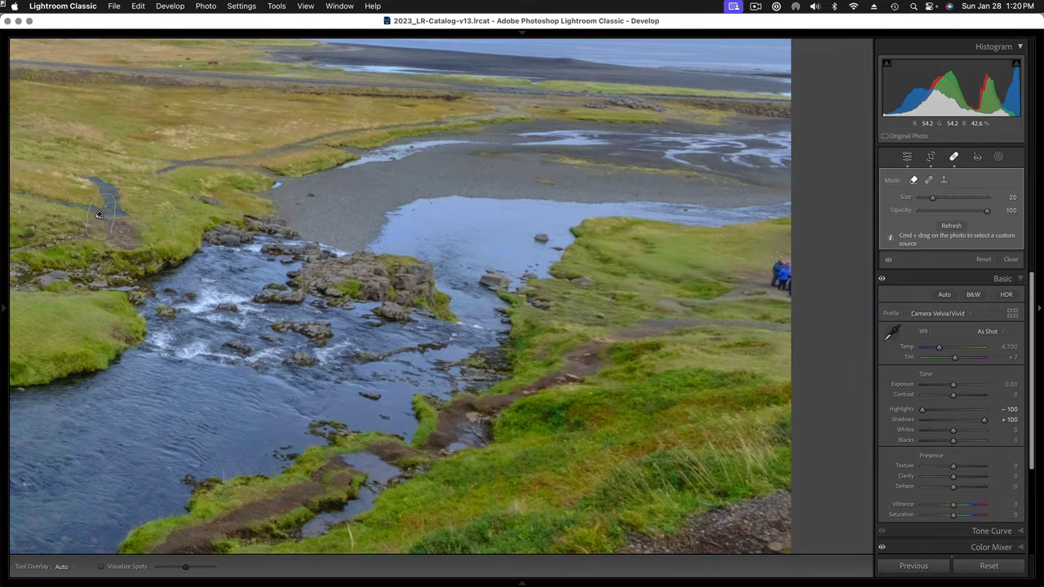
pyautogui.moveTo(775, 255)
pyautogui.mouseDown()
pyautogui.moveTo(775, 291)
pyautogui.moveTo(789, 295)
pyautogui.moveTo(792, 268)
pyautogui.mouseUp()
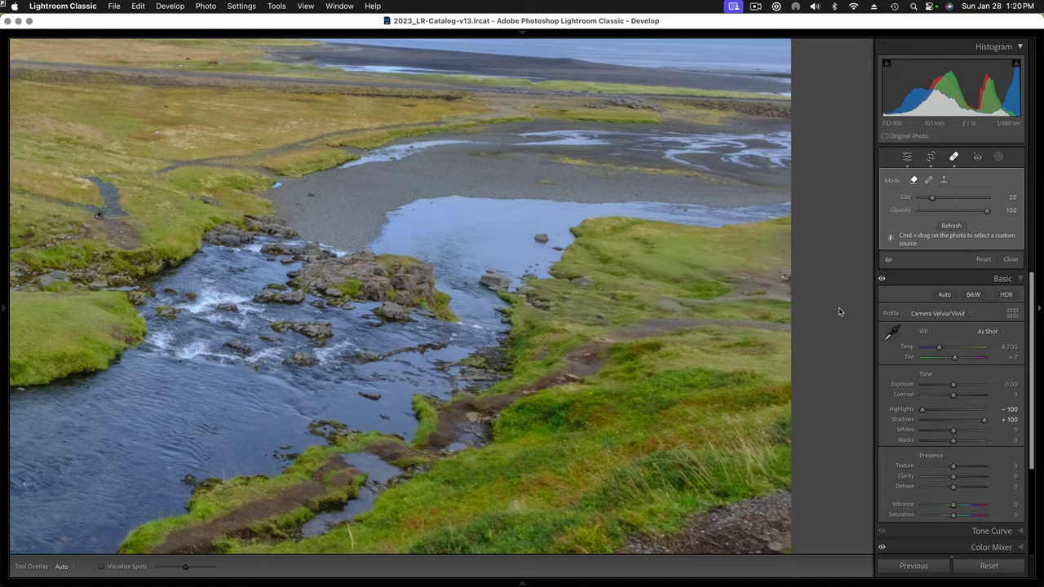
pyautogui.scroll(-15, 629, 373)
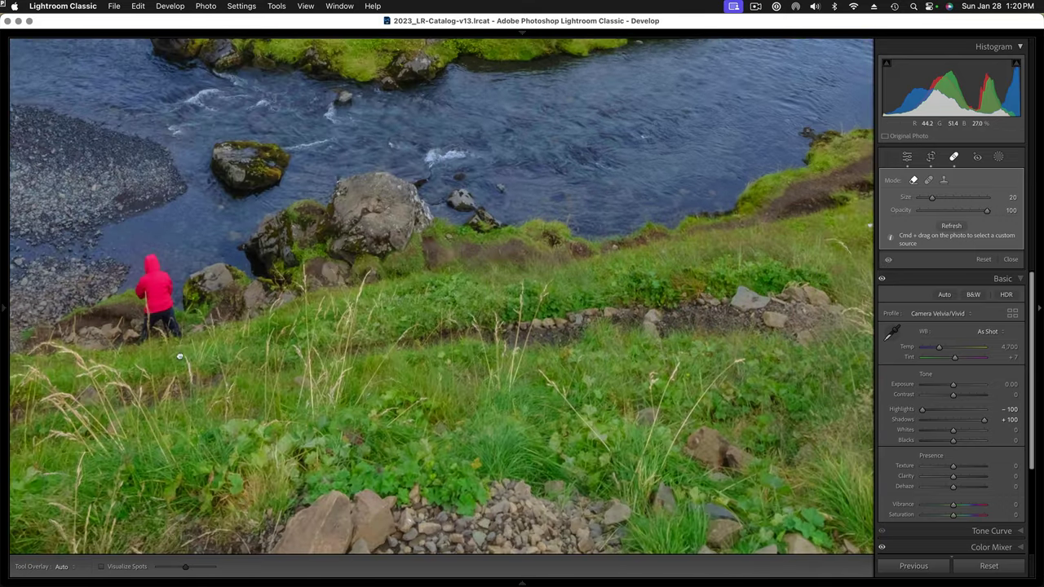
pyautogui.hscroll(-10, 200, 368)
pyautogui.scroll(4, 200, 368)
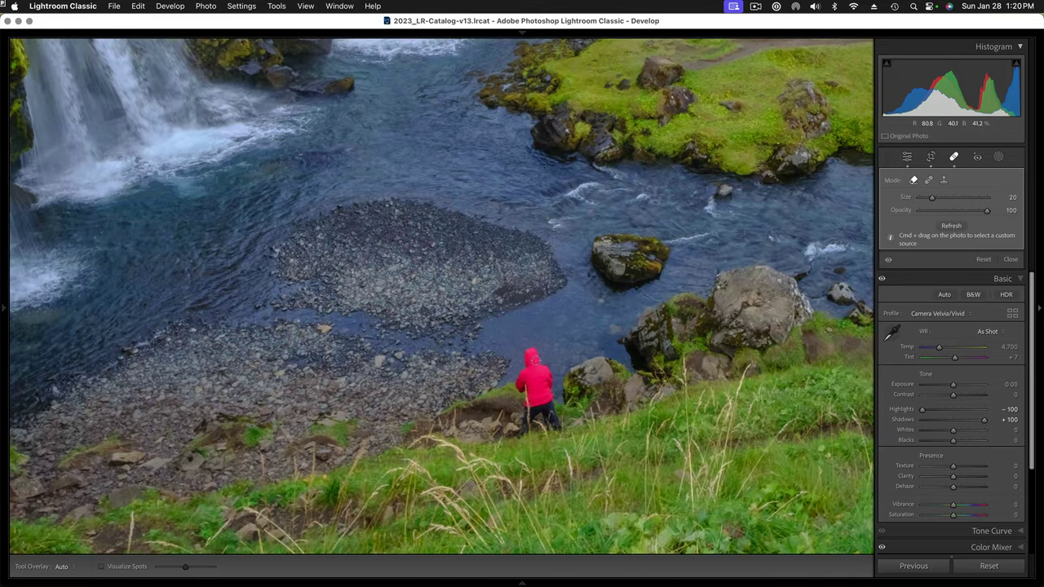
# With a larger healing brush, repaint over the red-jacketed person on the riverbank until removed.
pyautogui.press(']')
pyautogui.moveTo(528, 348)
pyautogui.mouseDown()
pyautogui.moveTo(523, 429)
pyautogui.moveTo(555, 423)
pyautogui.moveTo(541, 348)
pyautogui.moveTo(529, 388)
pyautogui.moveTo(534, 421)
pyautogui.moveTo(538, 366)
pyautogui.moveTo(536, 413)
pyautogui.moveTo(550, 416)
pyautogui.mouseUp()
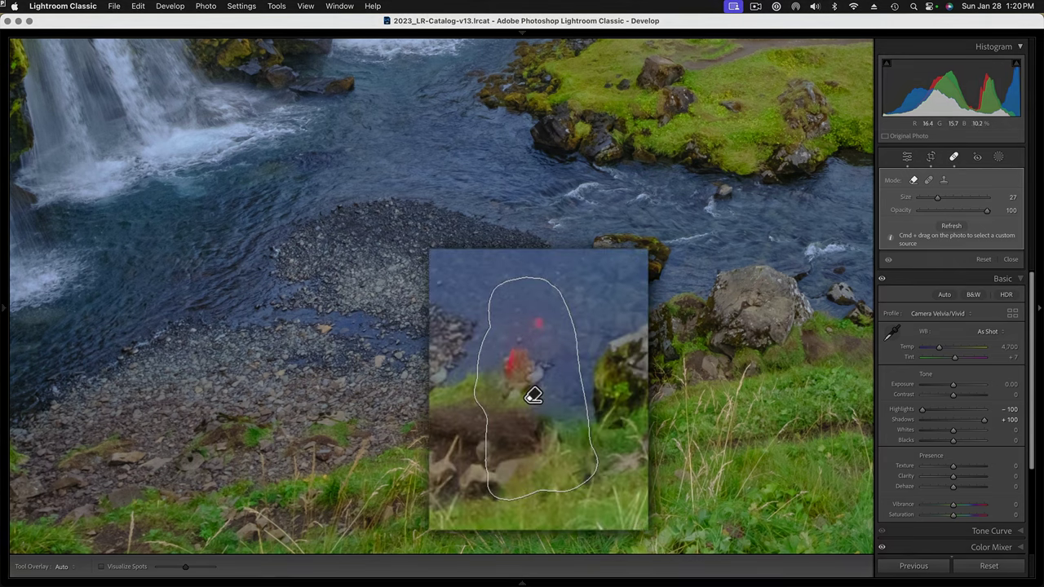
pyautogui.press('super+z')
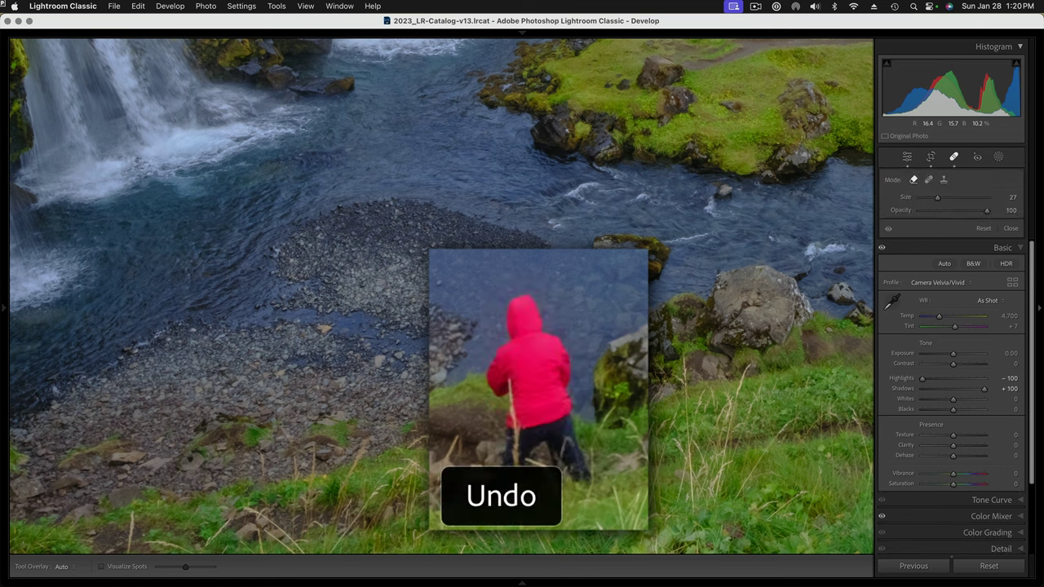
pyautogui.scroll(2, 555, 288)
pyautogui.moveTo(536, 291)
pyautogui.mouseDown()
pyautogui.moveTo(515, 285)
pyautogui.moveTo(494, 296)
pyautogui.moveTo(476, 400)
pyautogui.moveTo(482, 478)
pyautogui.moveTo(517, 497)
pyautogui.moveTo(589, 490)
pyautogui.moveTo(589, 417)
pyautogui.moveTo(536, 295)
pyautogui.moveTo(510, 327)
pyautogui.moveTo(500, 412)
pyautogui.moveTo(514, 478)
pyautogui.moveTo(567, 464)
pyautogui.moveTo(541, 345)
pyautogui.moveTo(532, 412)
pyautogui.moveTo(550, 461)
pyautogui.mouseUp()
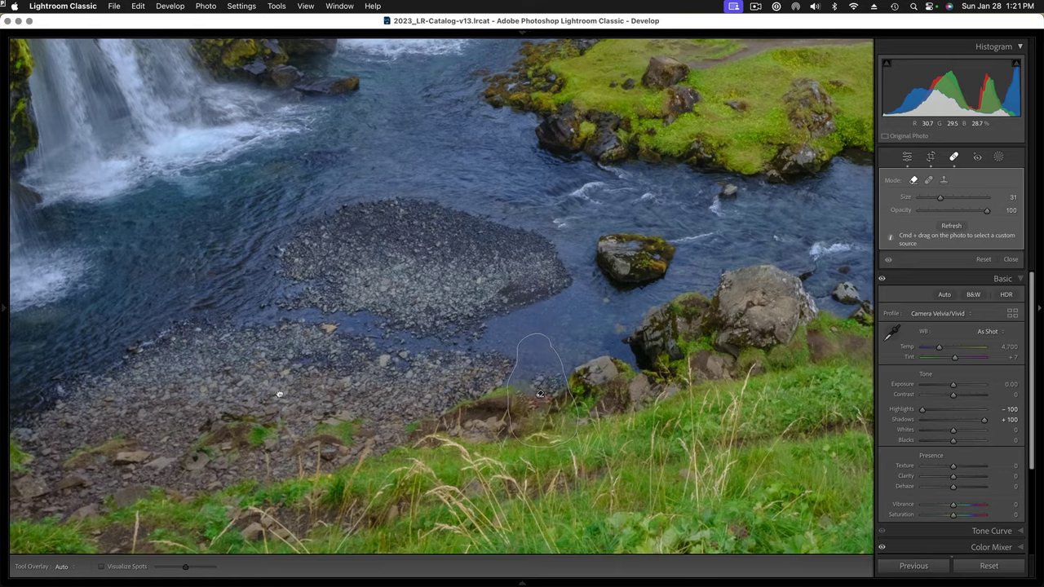
pyautogui.click(352, 305)
pyautogui.click(352, 304)
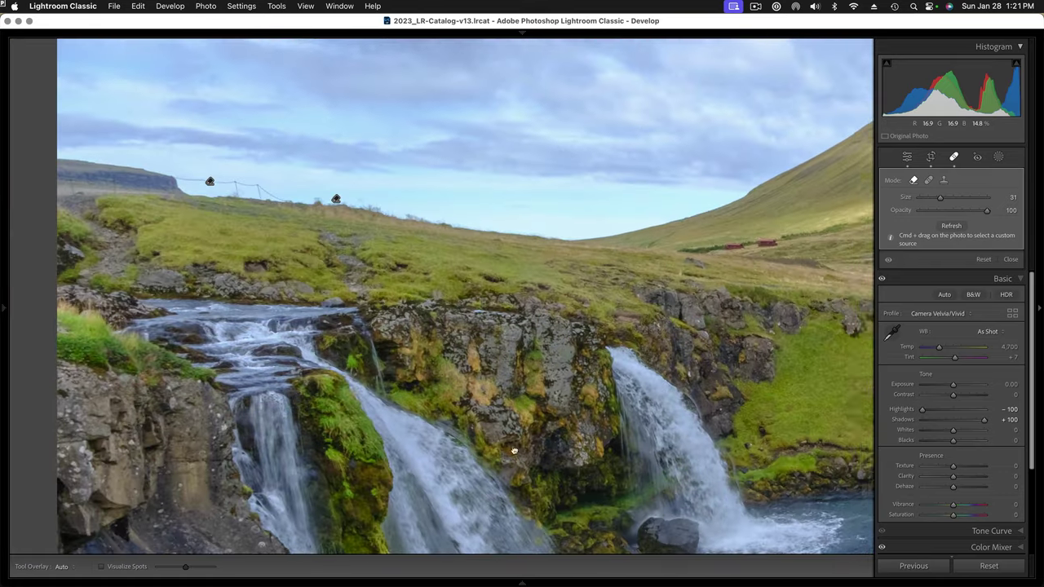
pyautogui.click(514, 451)
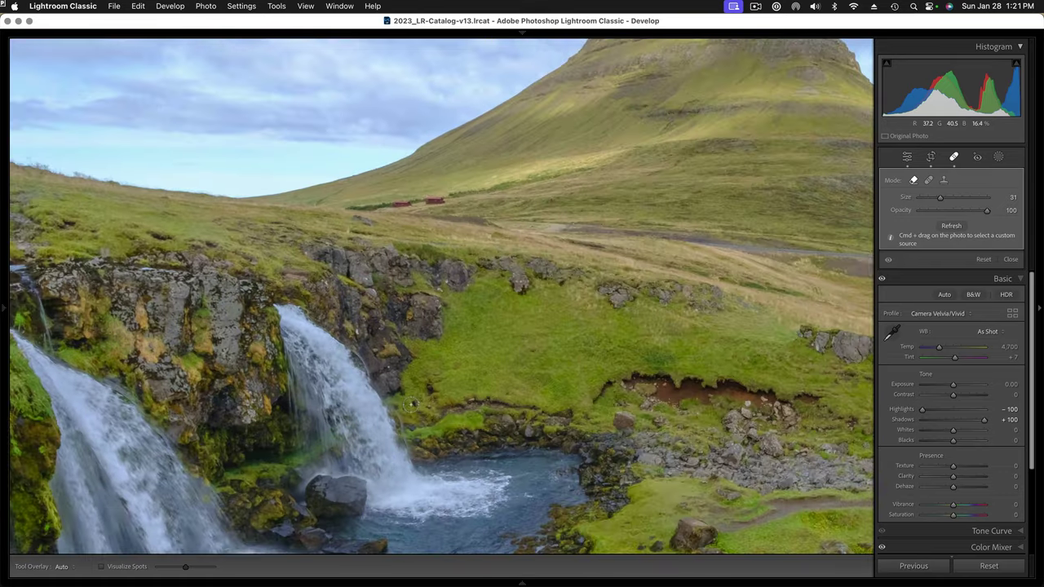
# In the Basic panel, set Texture to +35, Clarity to +100 and Blacks to −11.
pyautogui.click(410, 404)
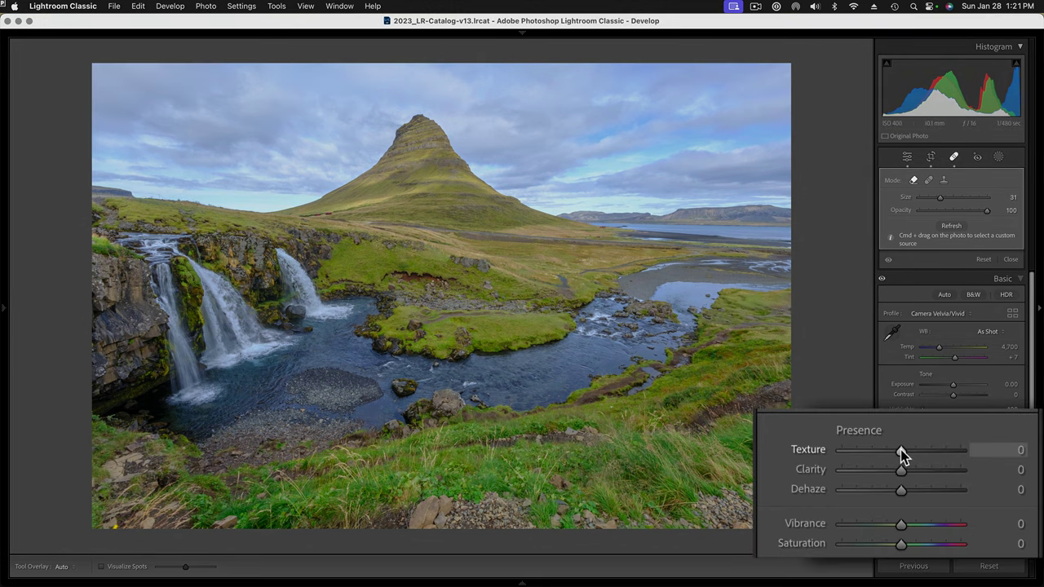
pyautogui.moveTo(901, 449); pyautogui.dragTo(921, 450)
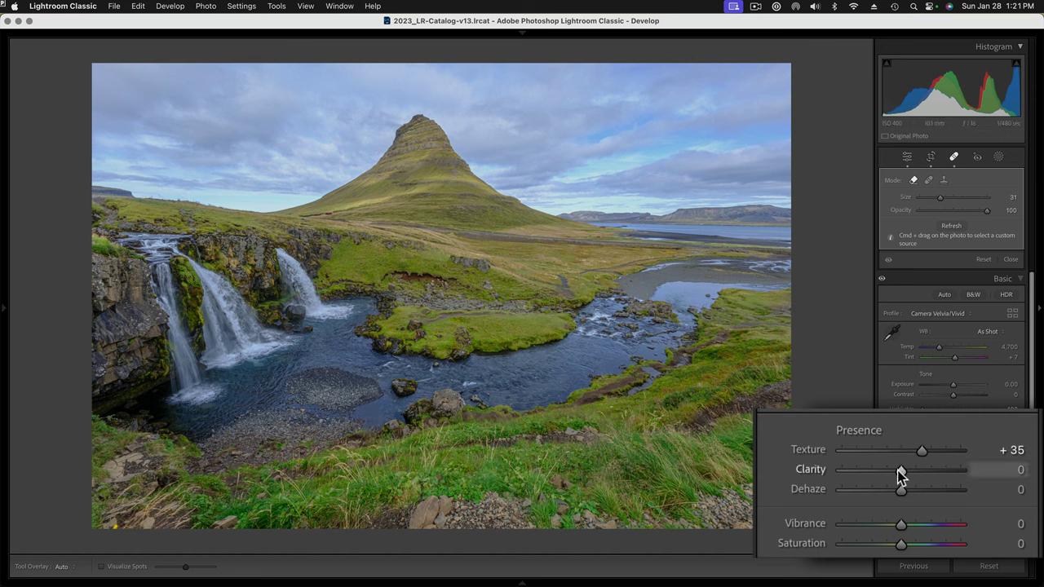
pyautogui.moveTo(901, 474); pyautogui.dragTo(945, 480)
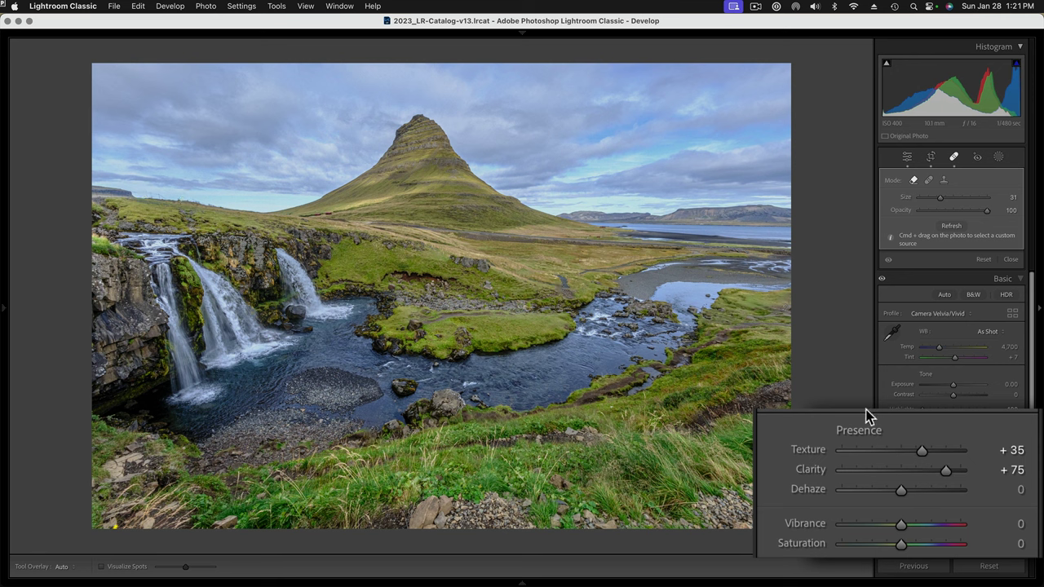
pyautogui.moveTo(946, 471); pyautogui.dragTo(979, 478)
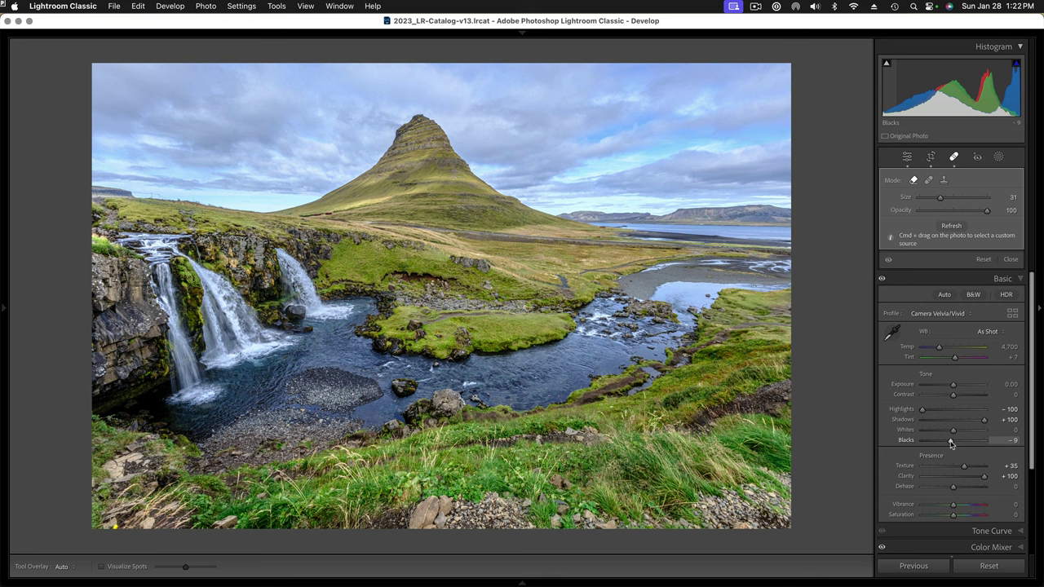
pyautogui.moveTo(951, 443); pyautogui.dragTo(949, 444)
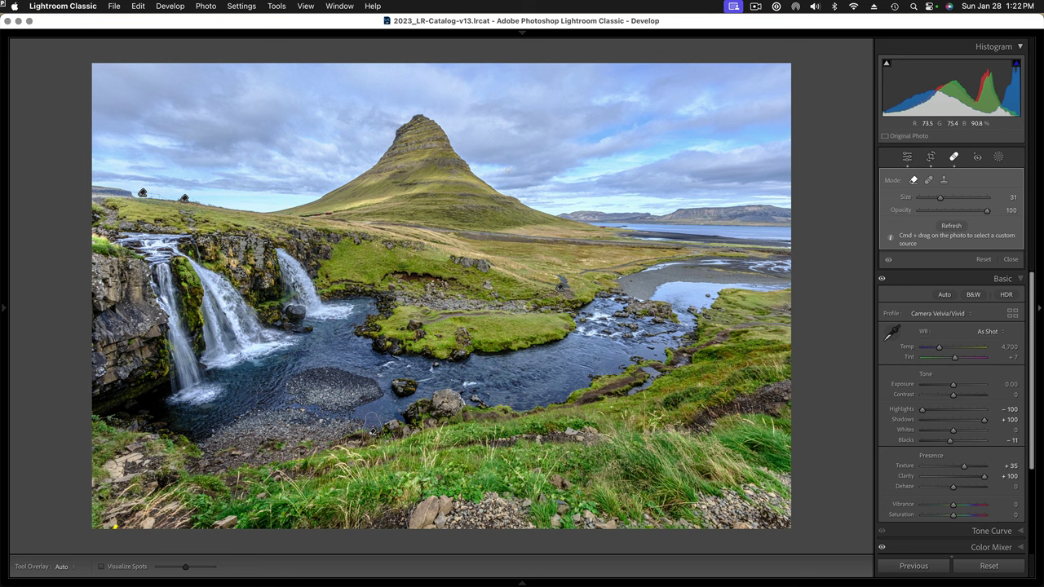
# Create a Select Sky mask (Mask 1) and change its overlay colour to red.
pyautogui.click(999, 157)
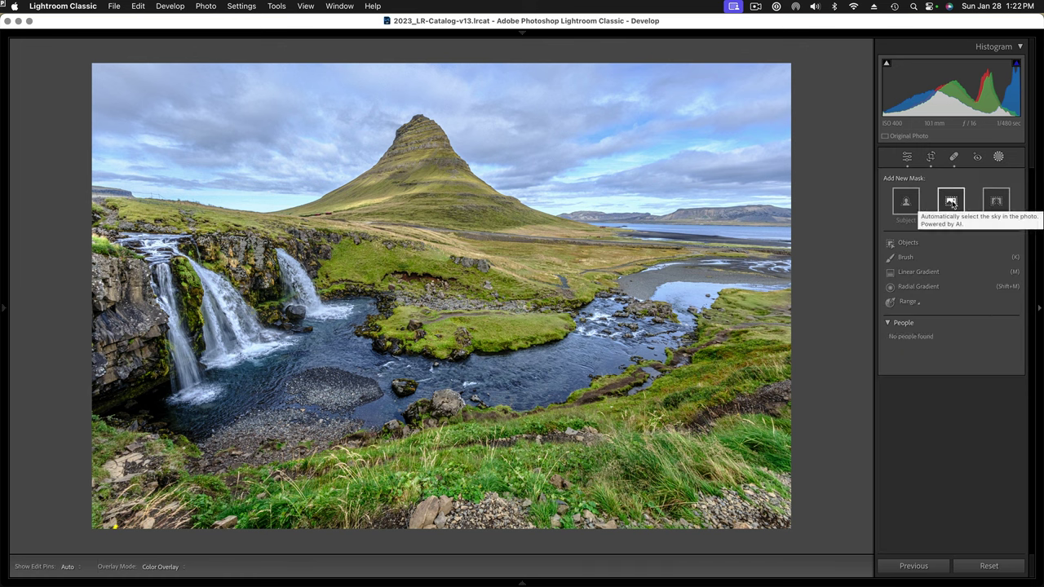
pyautogui.click(951, 203)
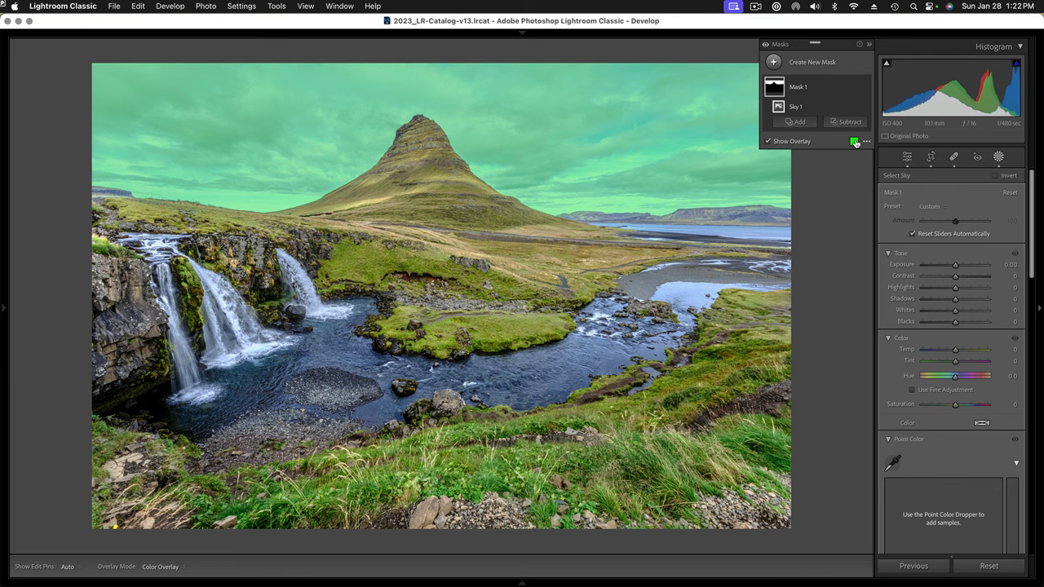
pyautogui.click(854, 143)
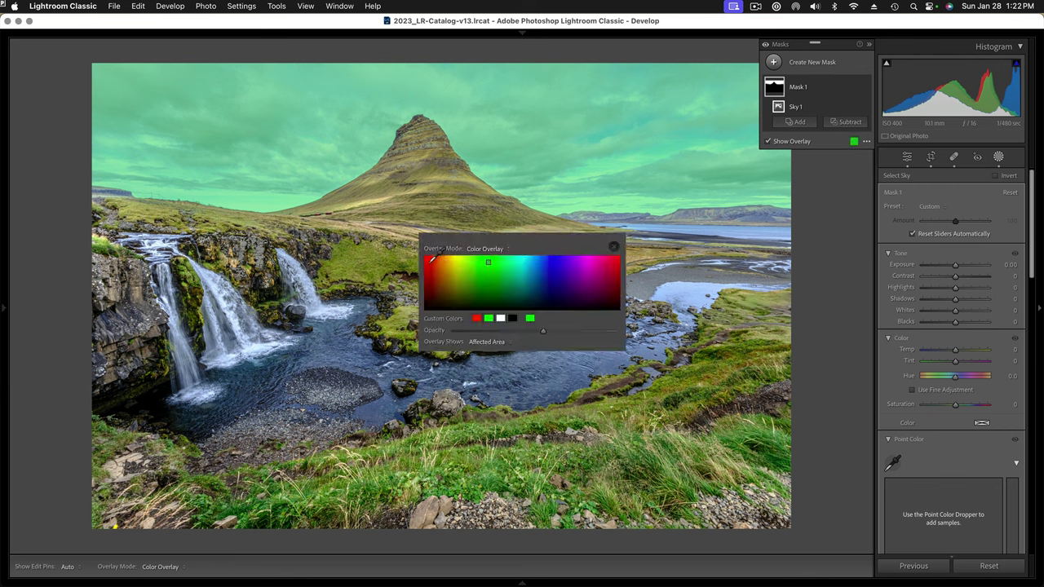
pyautogui.click(421, 256)
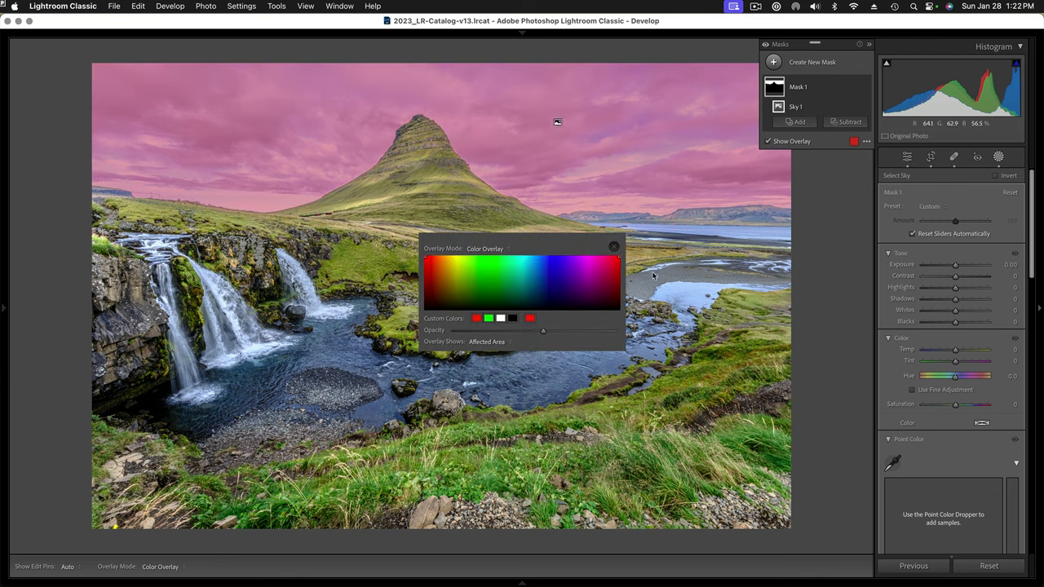
pyautogui.click(615, 246)
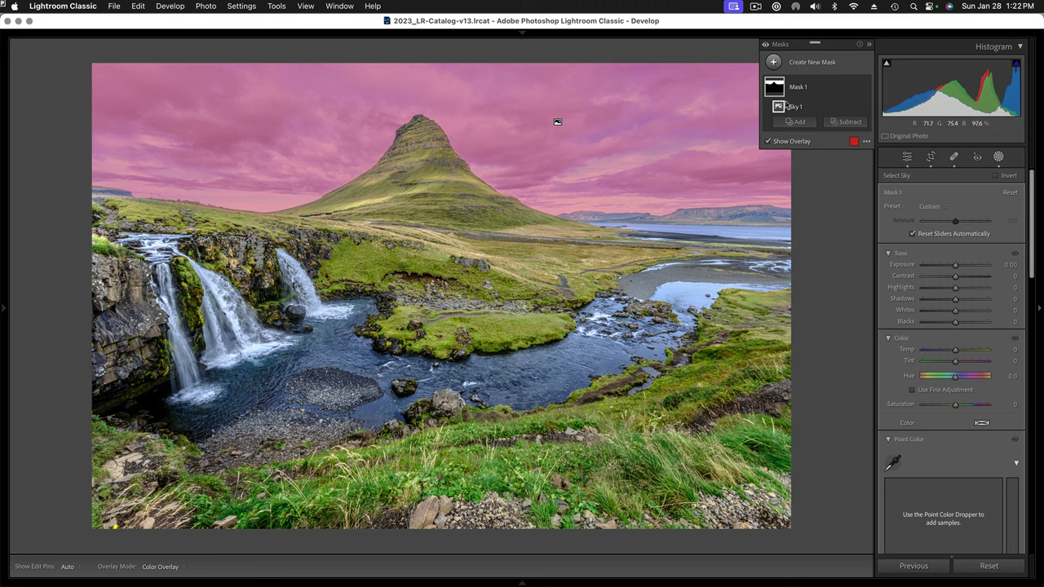
# Intersect Mask 1 with a linear gradient drawn down the sky, then set Exposure to −1.19.
pyautogui.click(855, 88)
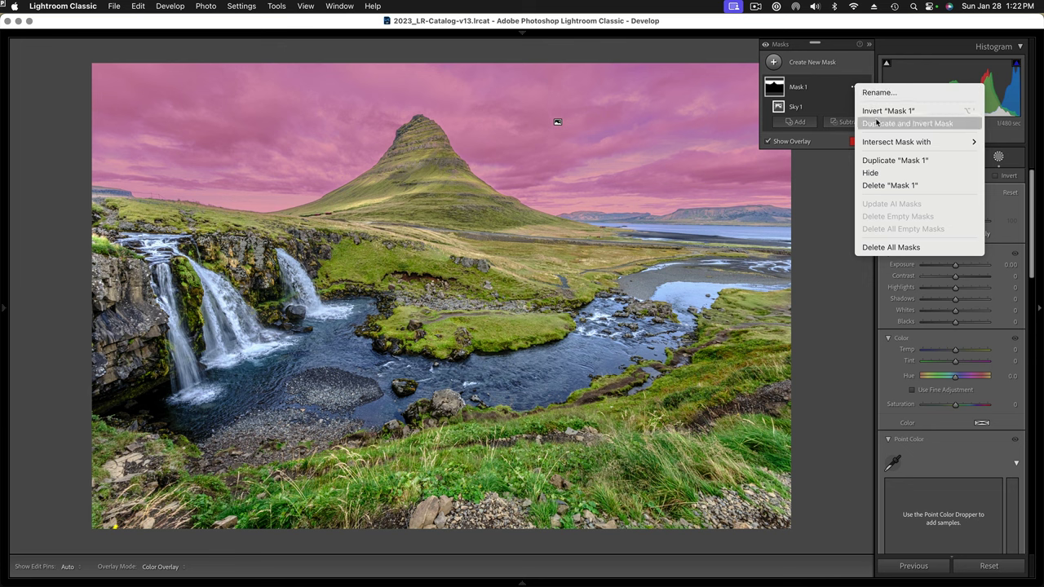
pyautogui.moveTo(879, 141)
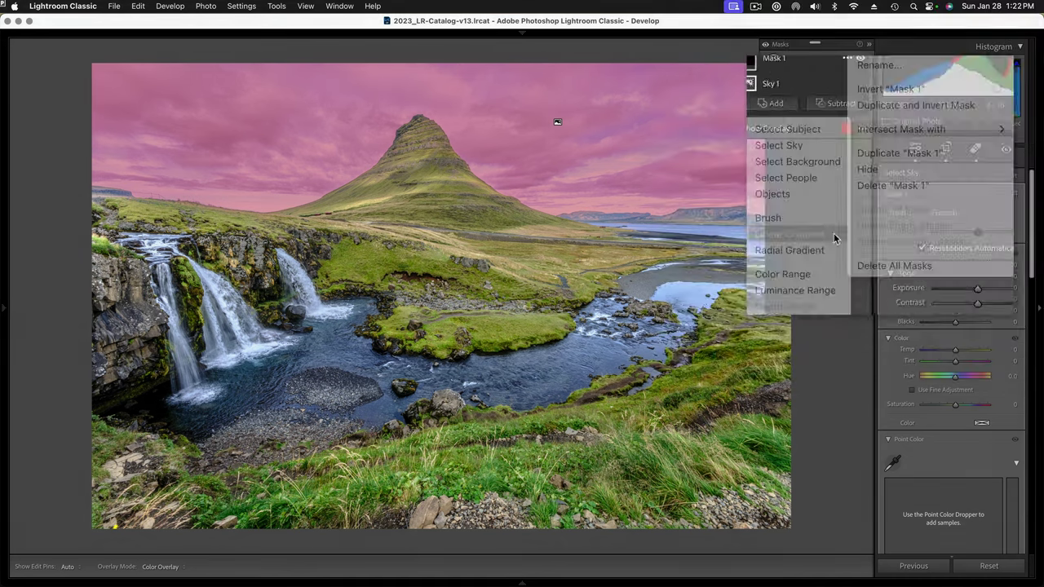
pyautogui.click(834, 235)
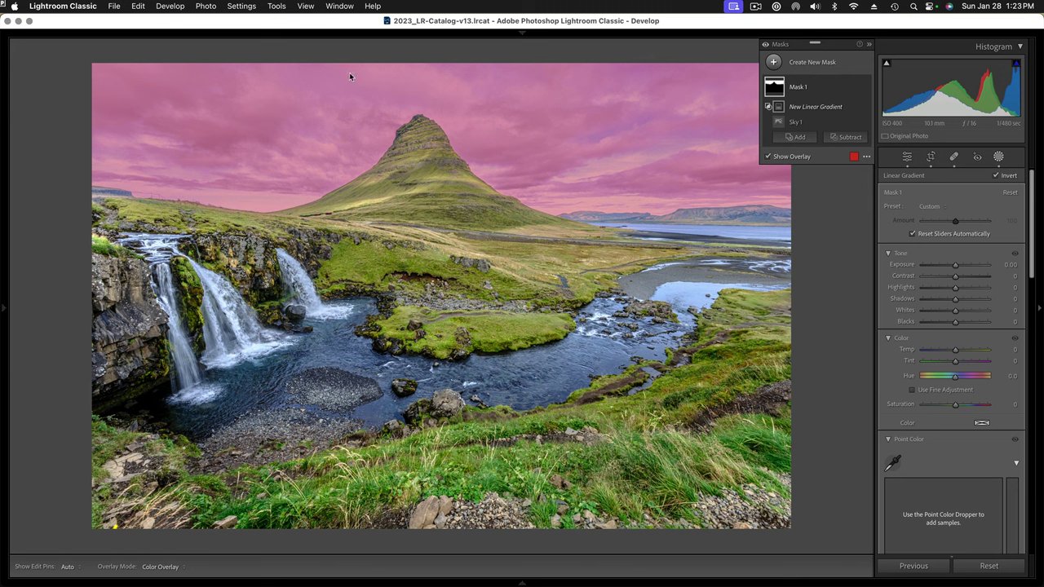
pyautogui.moveTo(349, 72); pyautogui.dragTo(348, 186)
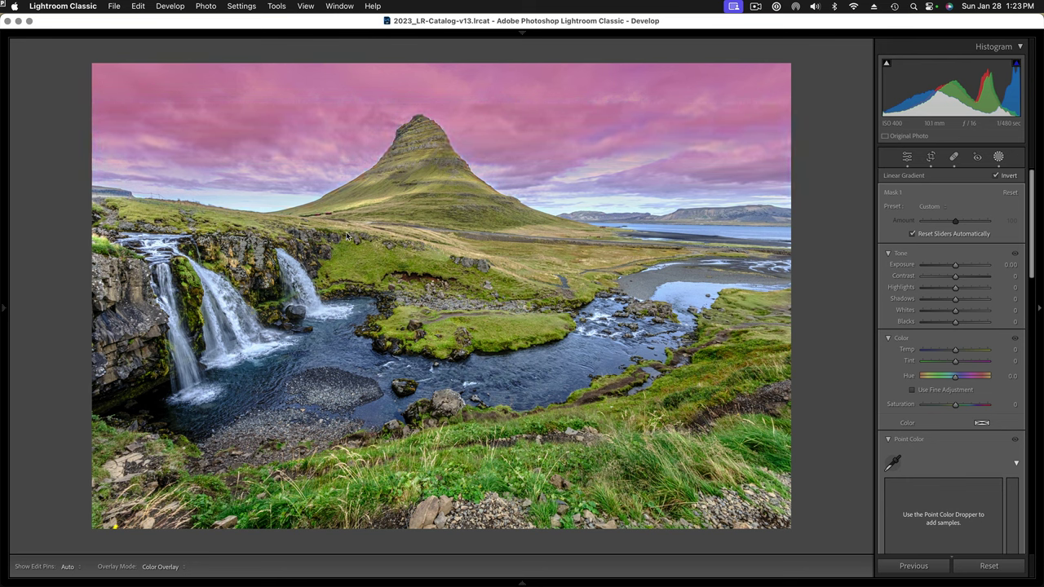
pyautogui.moveTo(348, 236); pyautogui.dragTo(348, 236)
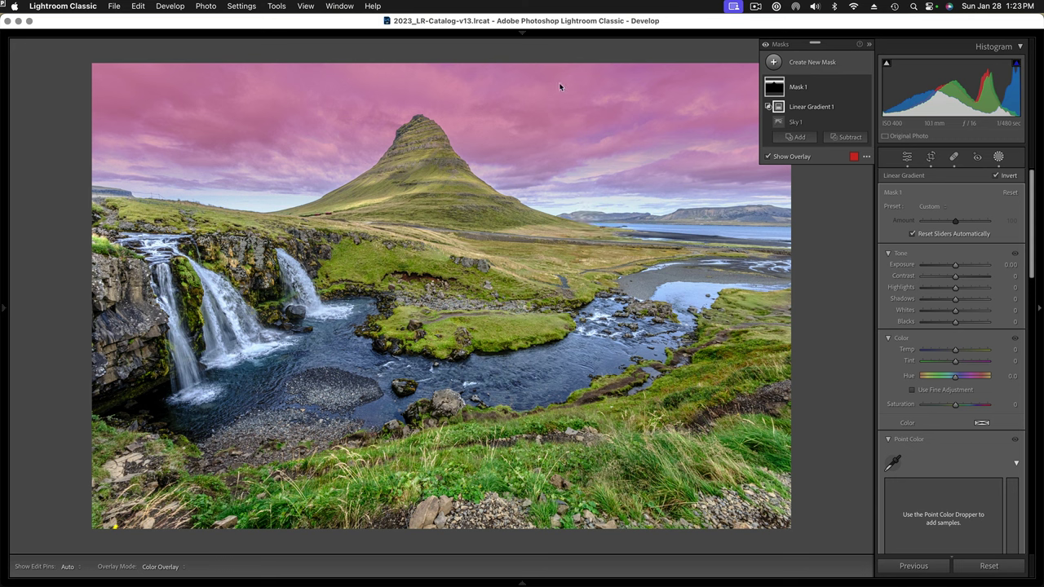
pyautogui.moveTo(955, 266); pyautogui.dragTo(944, 268)
# Give the sky mask Clarity 100 and Dehaze 28 in its Effects section.
pyautogui.scroll(-4, 892, 333)
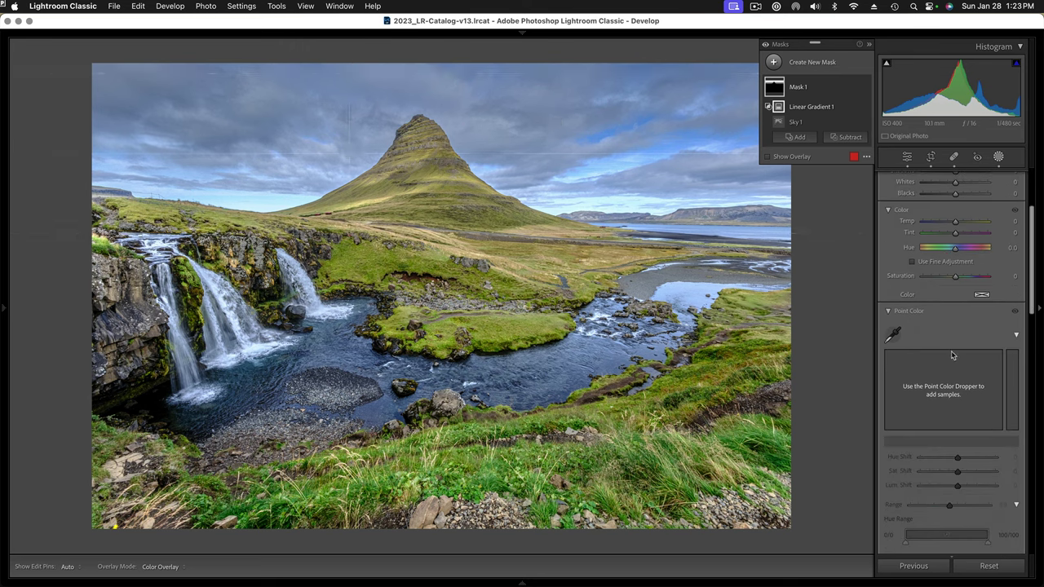
pyautogui.scroll(-8, 952, 356)
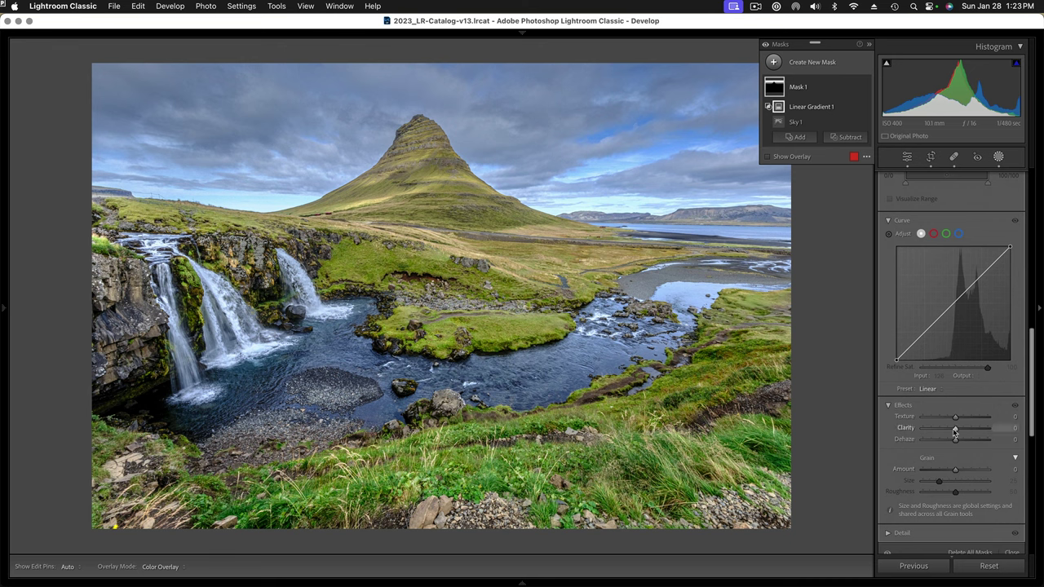
pyautogui.moveTo(956, 430); pyautogui.dragTo(1033, 412)
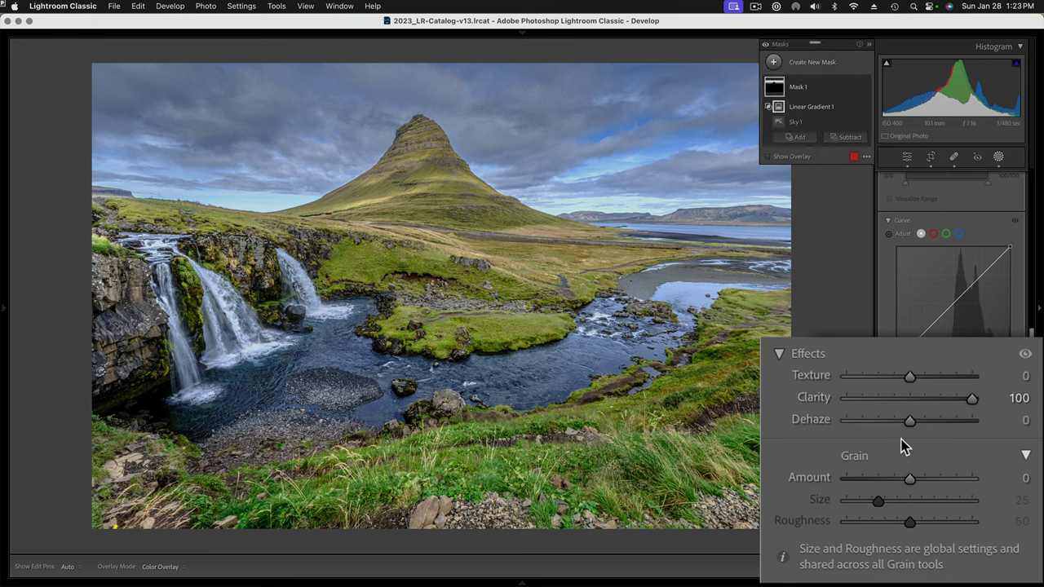
pyautogui.moveTo(912, 422); pyautogui.dragTo(931, 425)
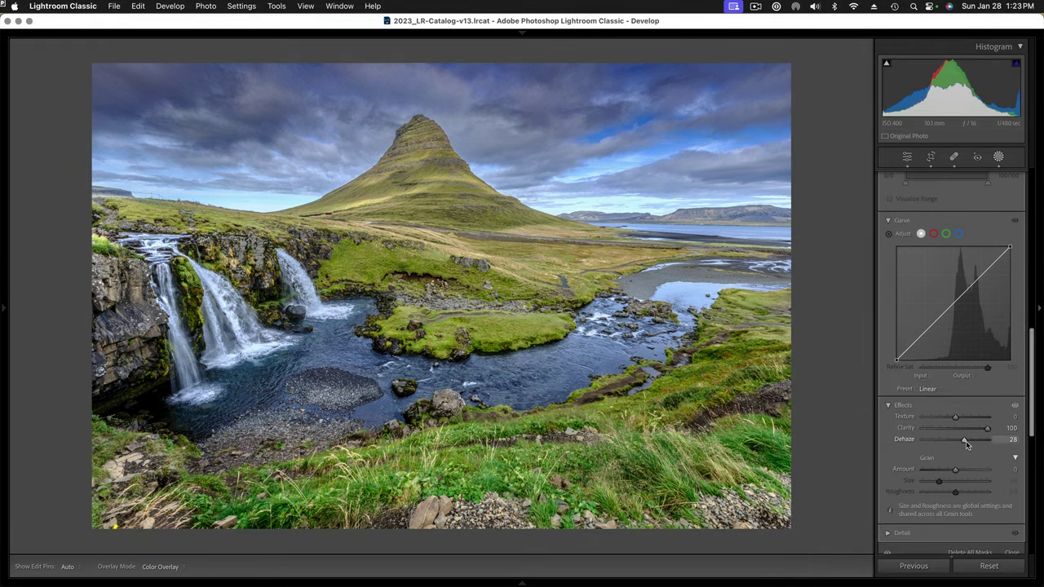
pyautogui.moveTo(966, 444); pyautogui.dragTo(967, 441)
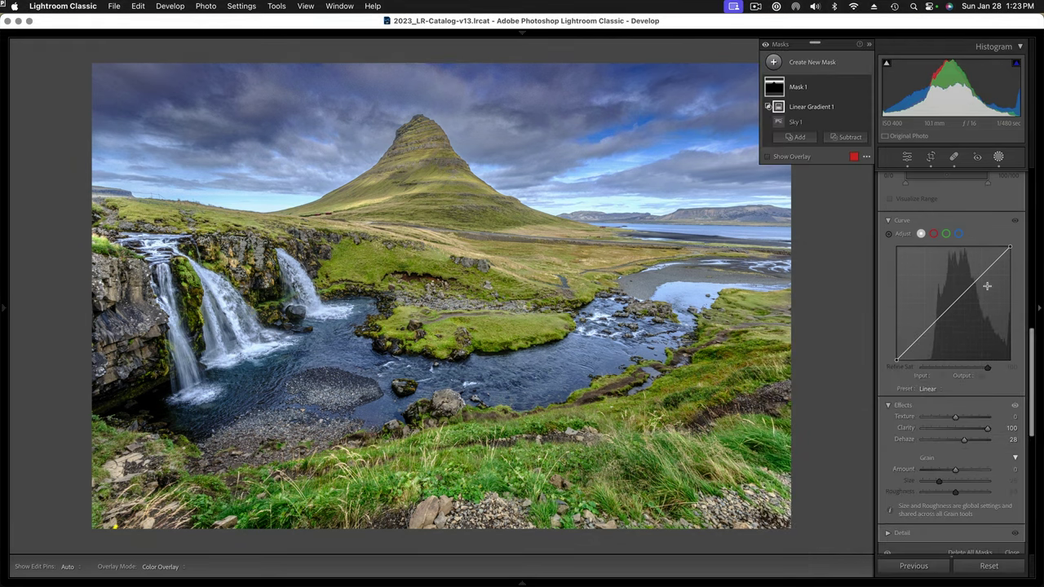
# Exit masking and set the global Saturation slider to +51.
pyautogui.click(999, 157)
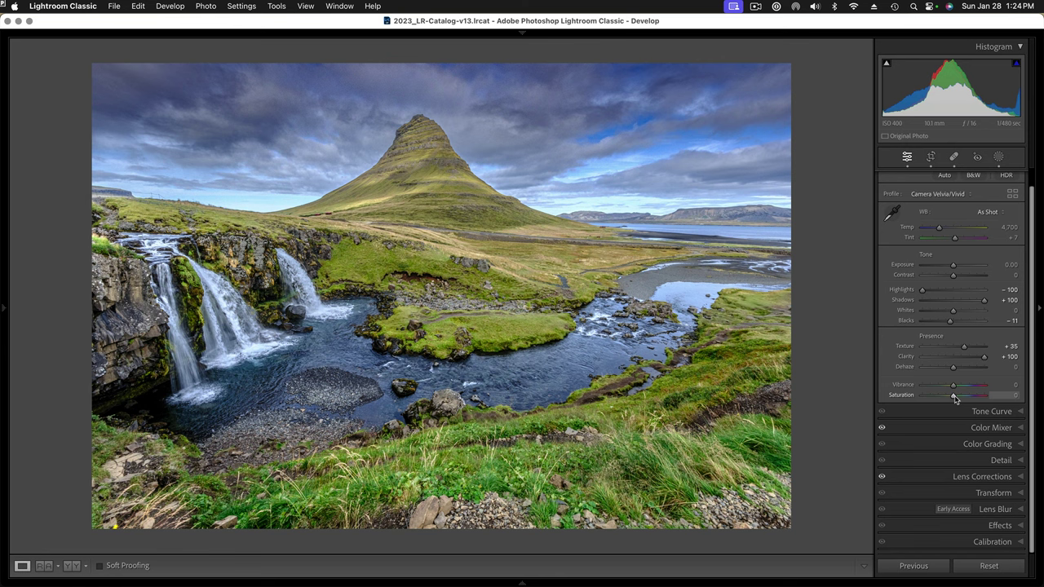
pyautogui.moveTo(953, 396); pyautogui.dragTo(969, 399)
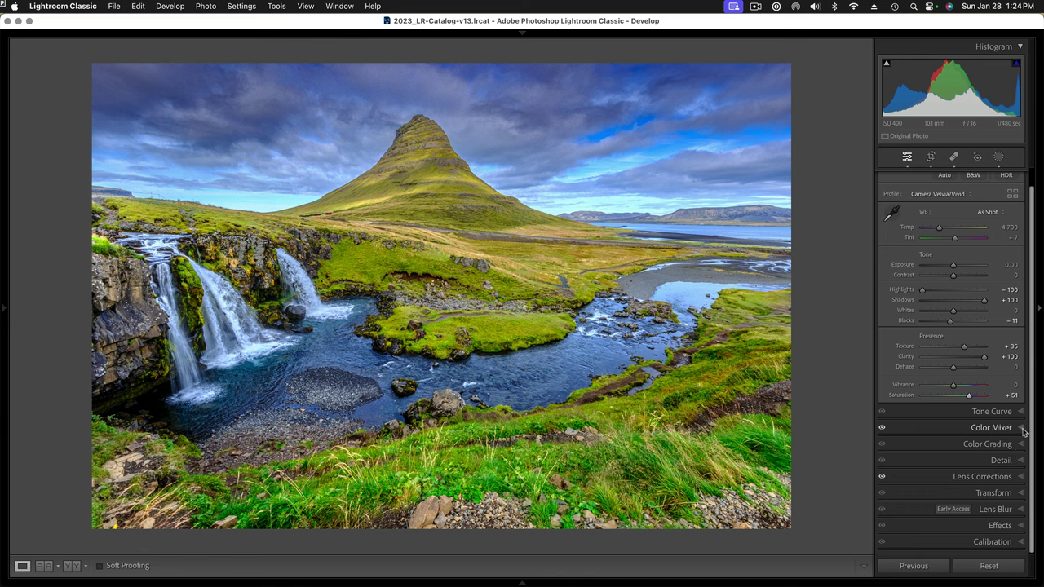
# In HSL Saturation, reset Yellow and Green, then set Green to -13 and Yellow to +60.
pyautogui.click(1019, 429)
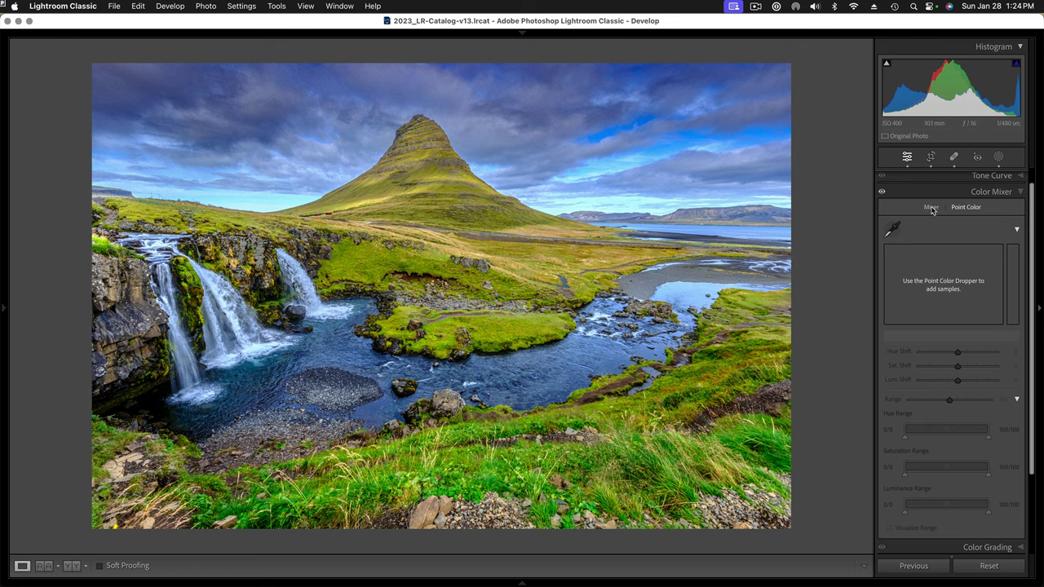
pyautogui.click(931, 209)
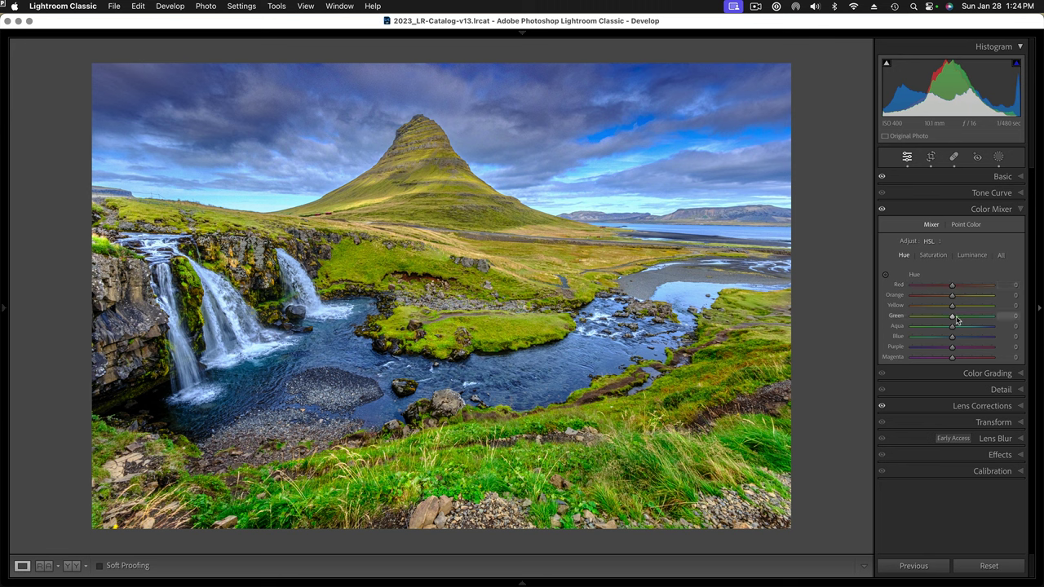
pyautogui.click(934, 256)
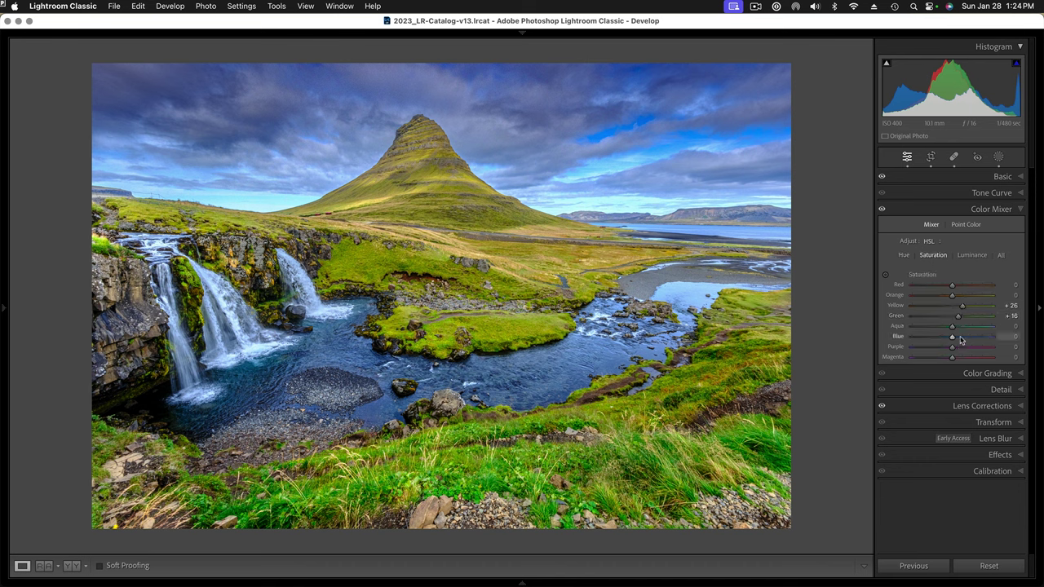
pyautogui.doubleClick(895, 306)
pyautogui.doubleClick(895, 319)
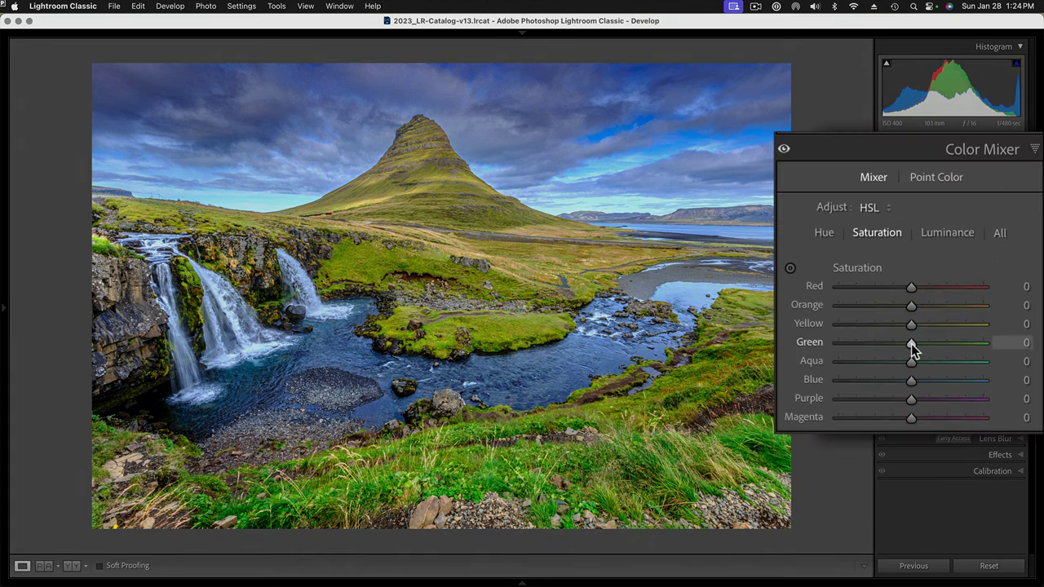
pyautogui.moveTo(912, 343); pyautogui.dragTo(902, 343)
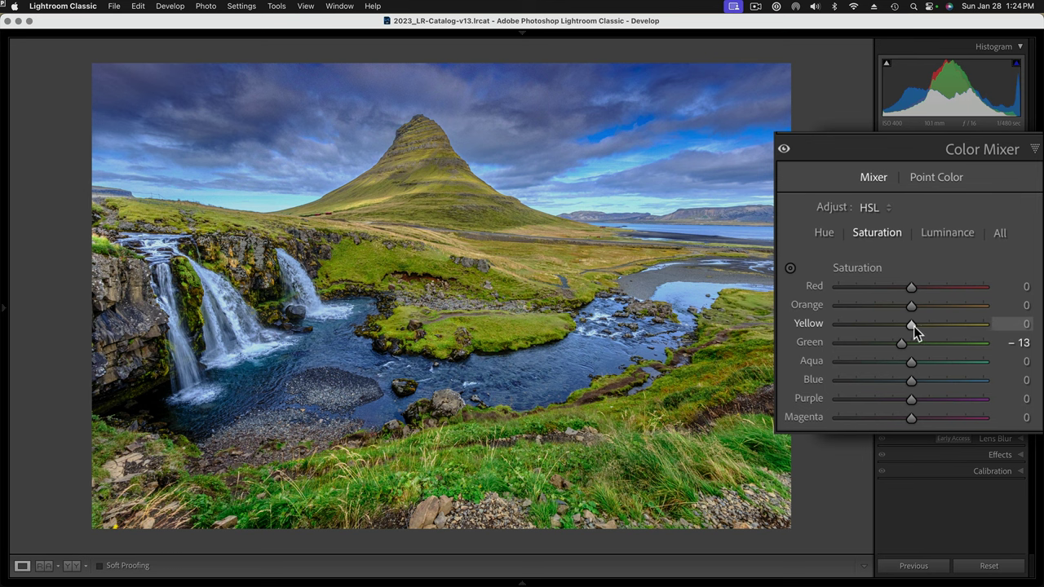
pyautogui.moveTo(914, 326); pyautogui.dragTo(957, 328)
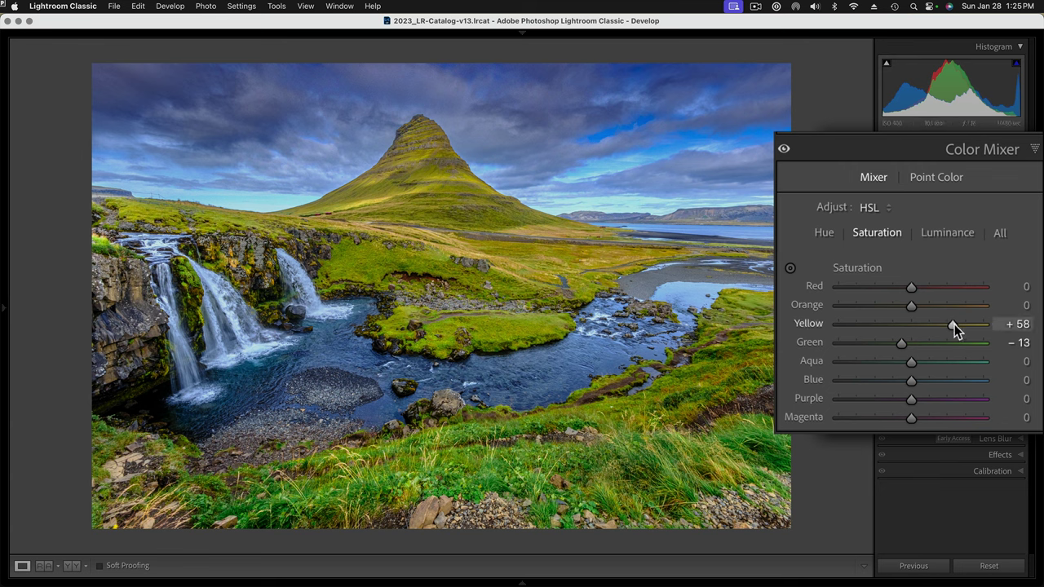
pyautogui.moveTo(954, 324); pyautogui.dragTo(956, 324)
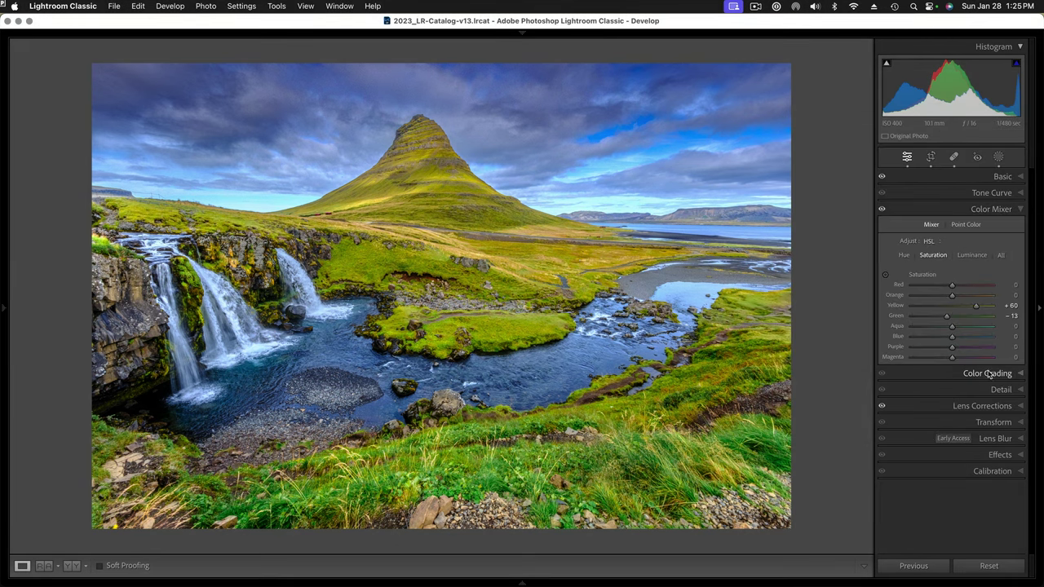
# Add a Highlight Priority post-crop vignette with Amount -9 in the Effects panel.
pyautogui.click(1019, 210)
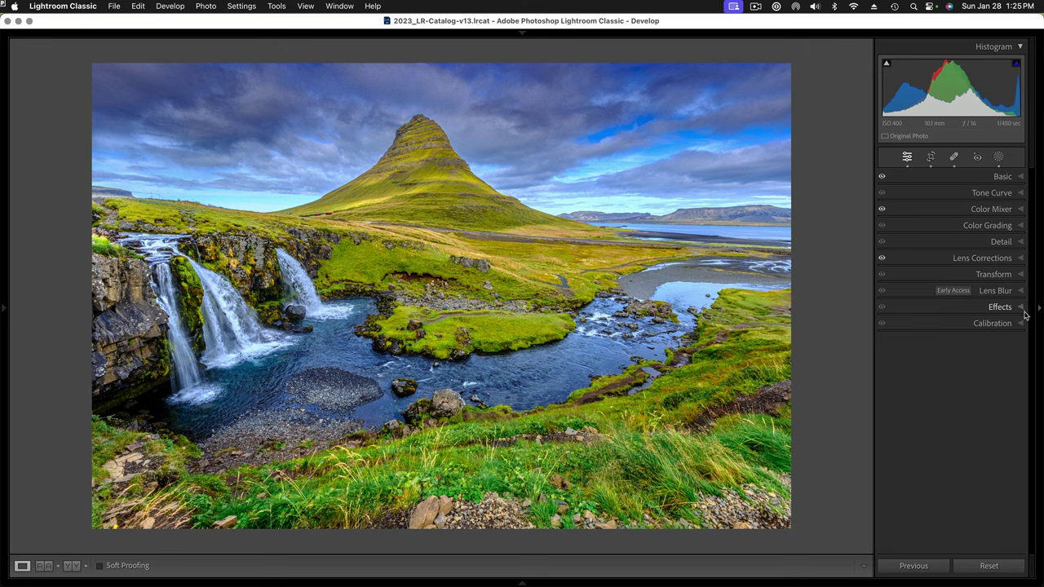
pyautogui.click(1022, 308)
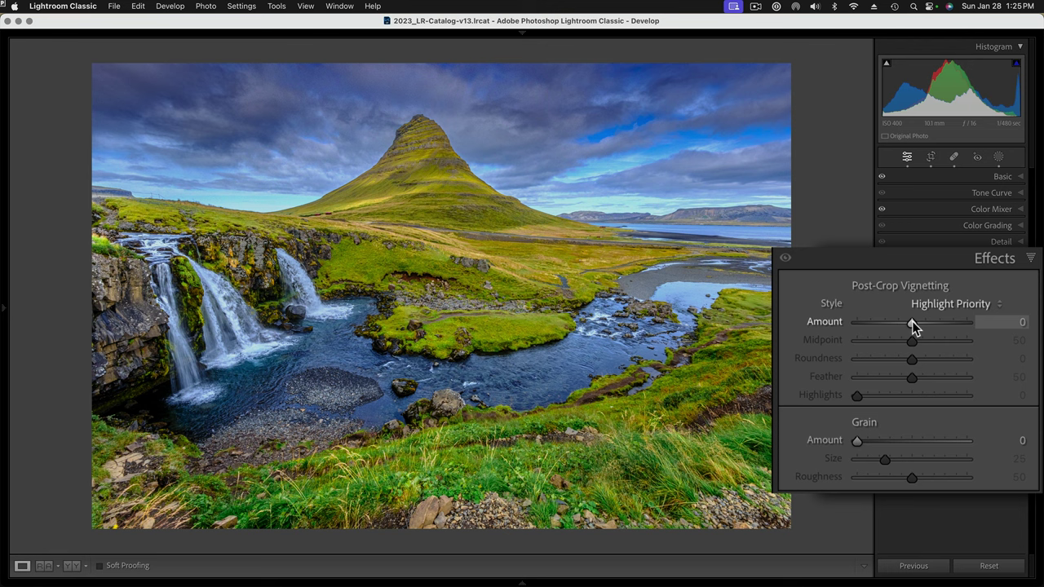
pyautogui.moveTo(912, 323); pyautogui.dragTo(908, 323)
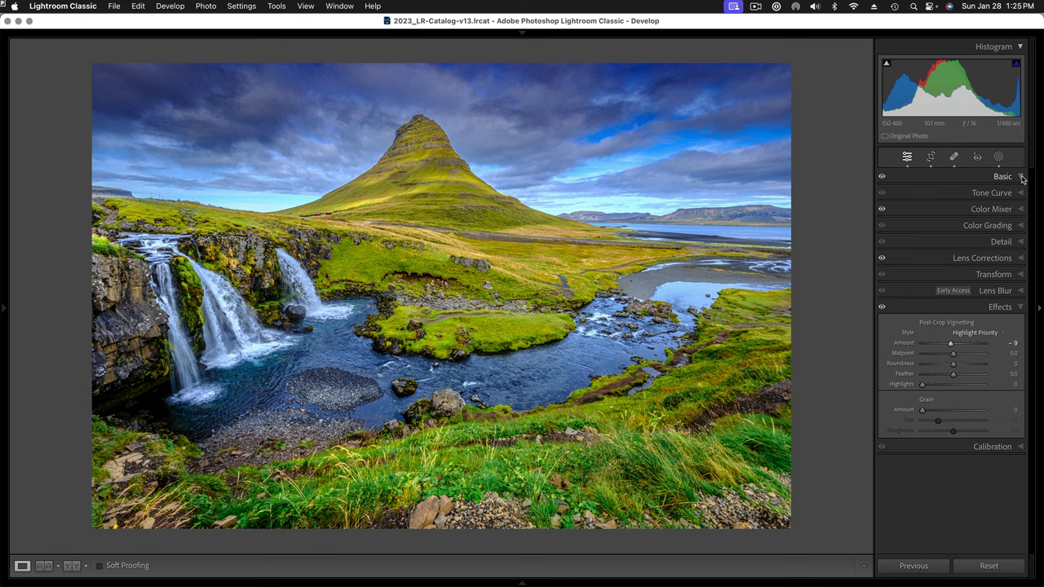
# Reopen the Basic panel to show Texture +35, Clarity +100 and Saturation +51.
pyautogui.click(1022, 179)
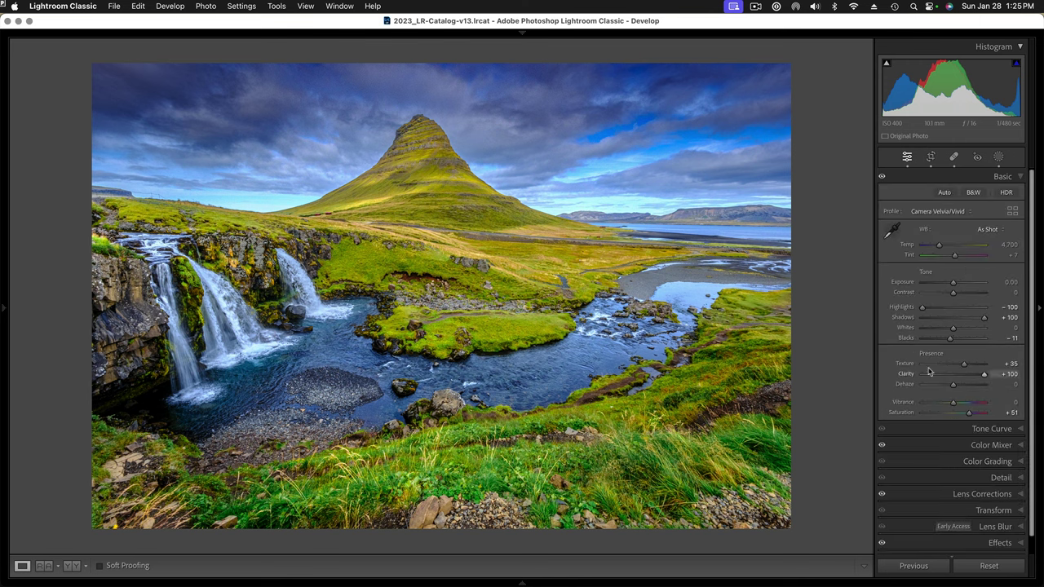